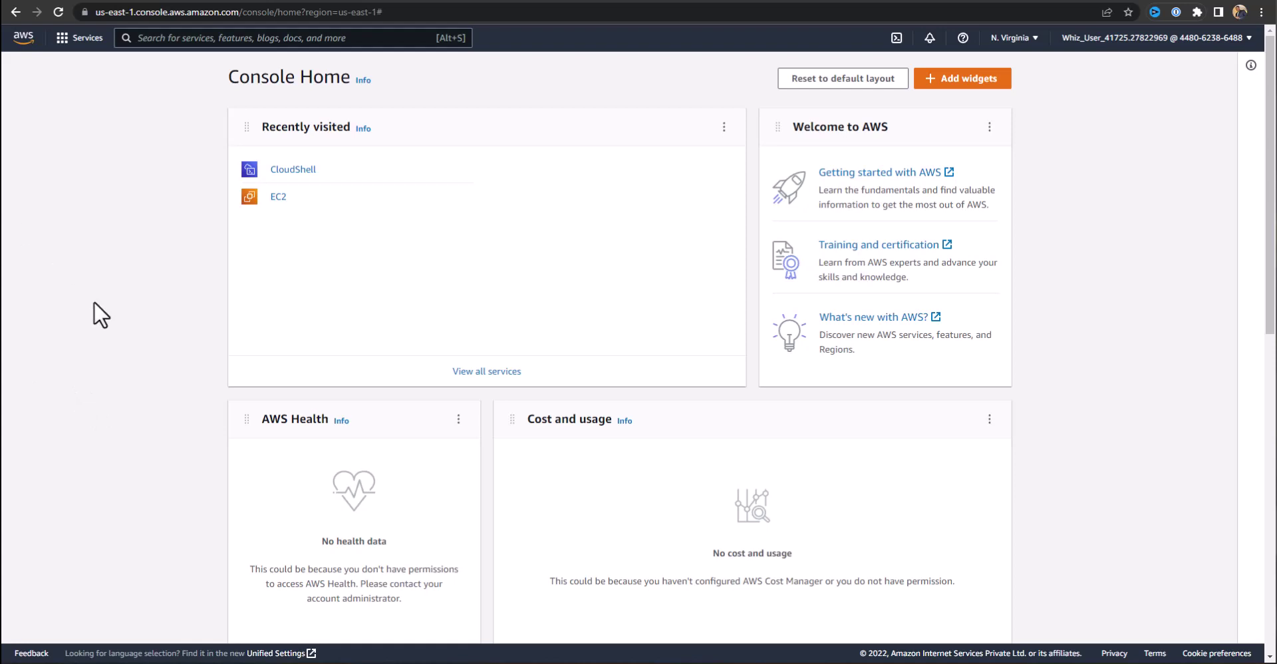
# Find IAM through the console search ('iam') and open its Users list showing two users.
pyautogui.click(344, 45)
pyautogui.write('iam')
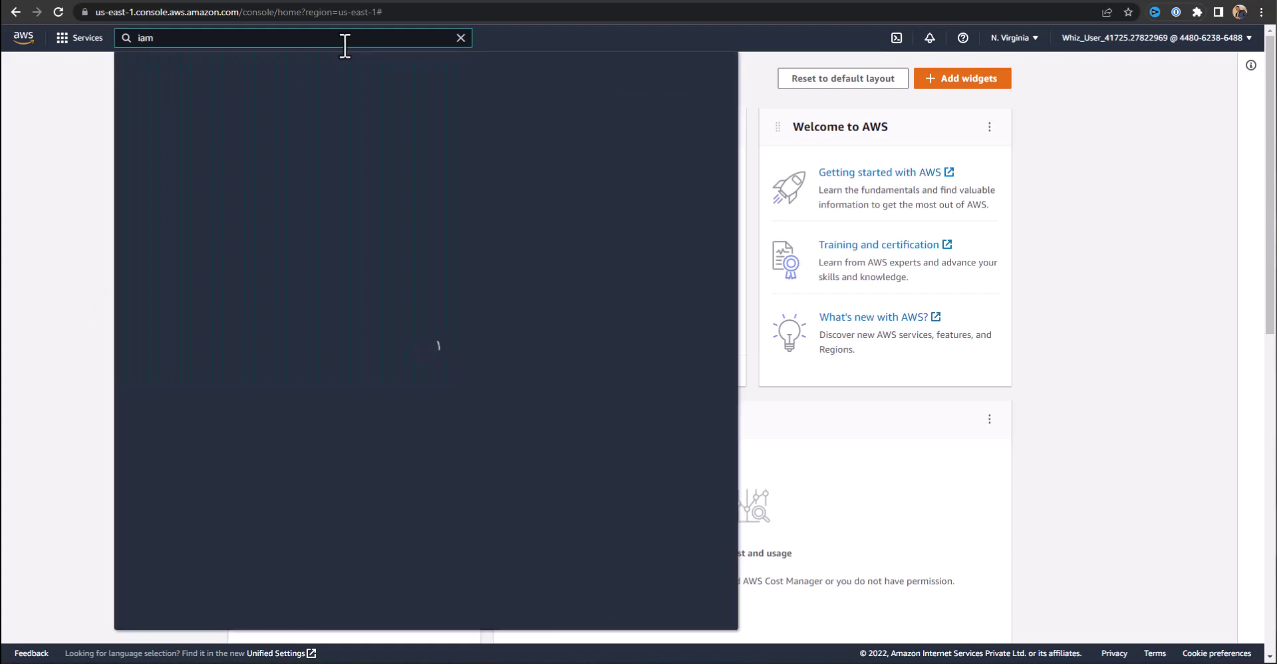
pyautogui.click(321, 138)
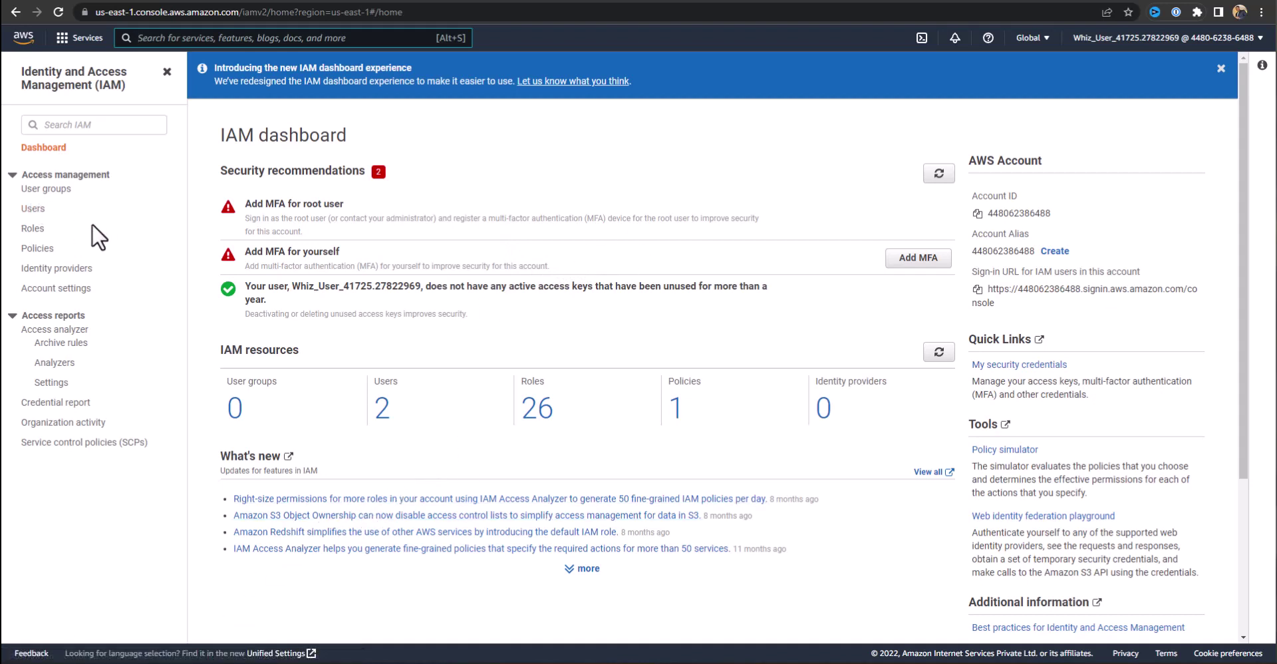
pyautogui.click(35, 209)
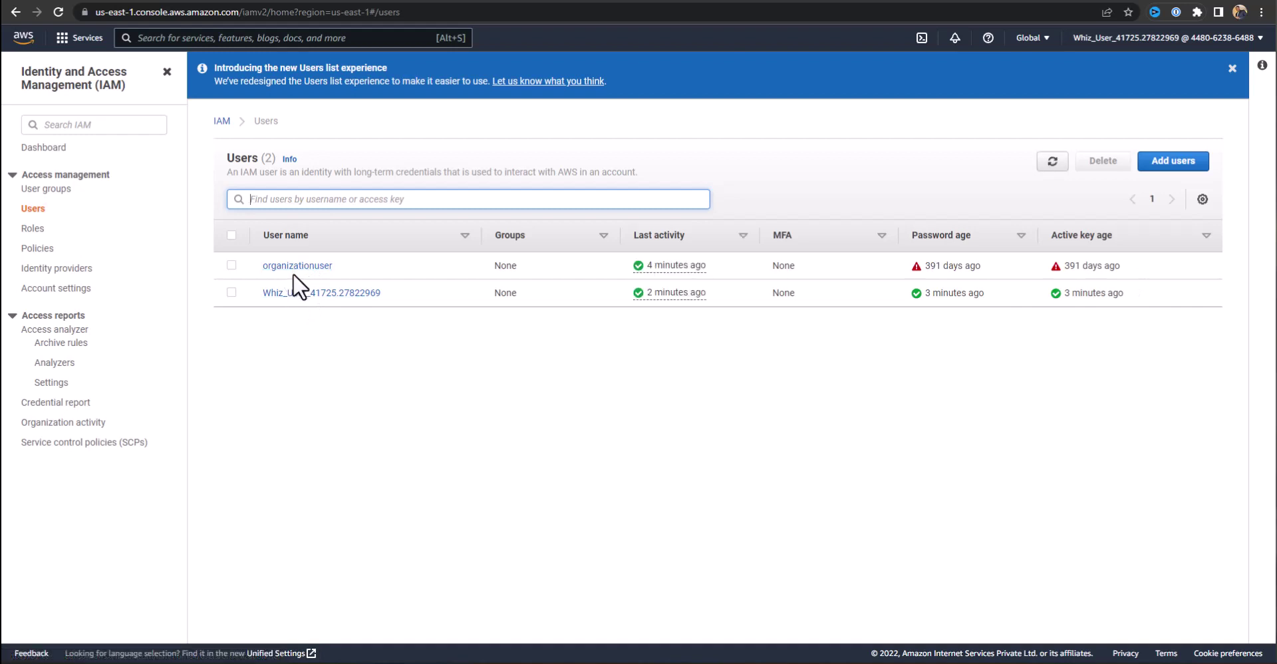
# Start the Add user wizard and enter the names of two new developer users.
pyautogui.click(1169, 172)
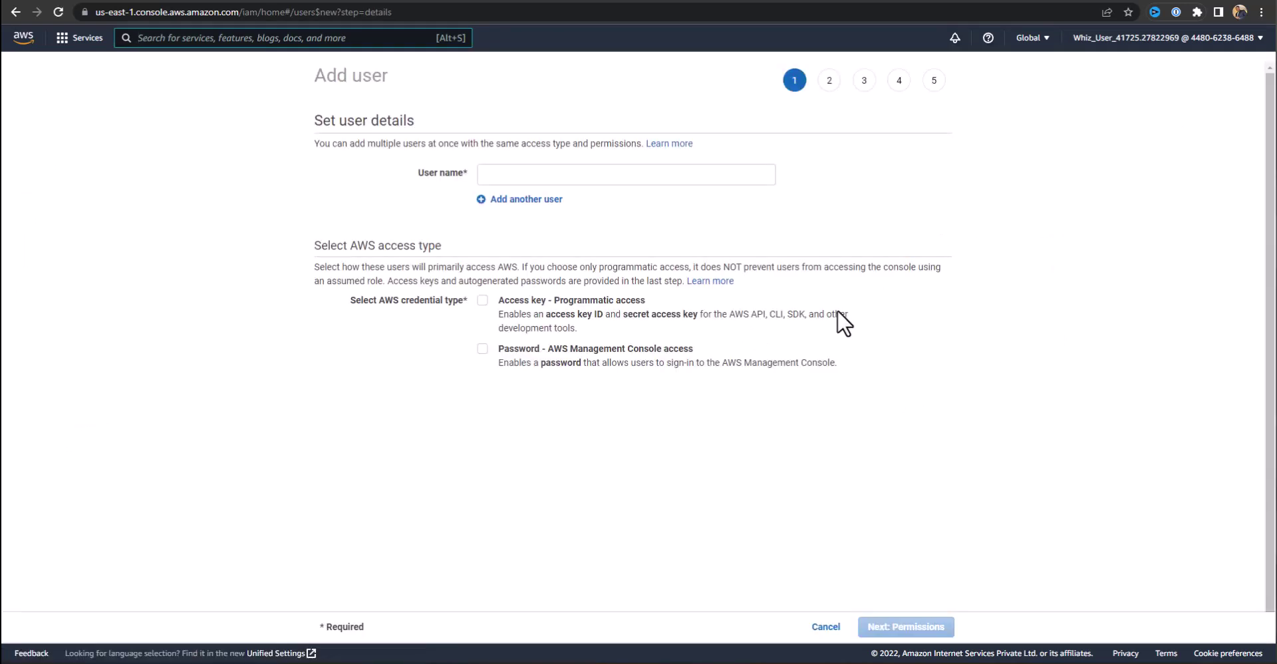
pyautogui.click(501, 179)
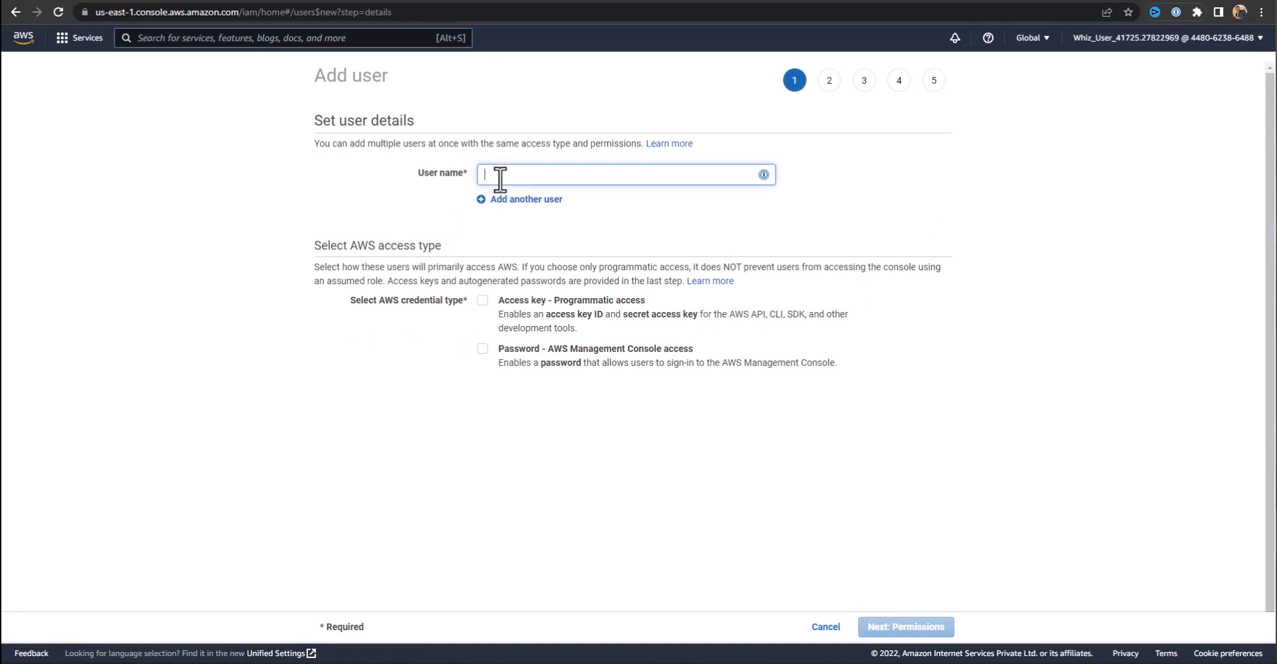
pyautogui.write('John')
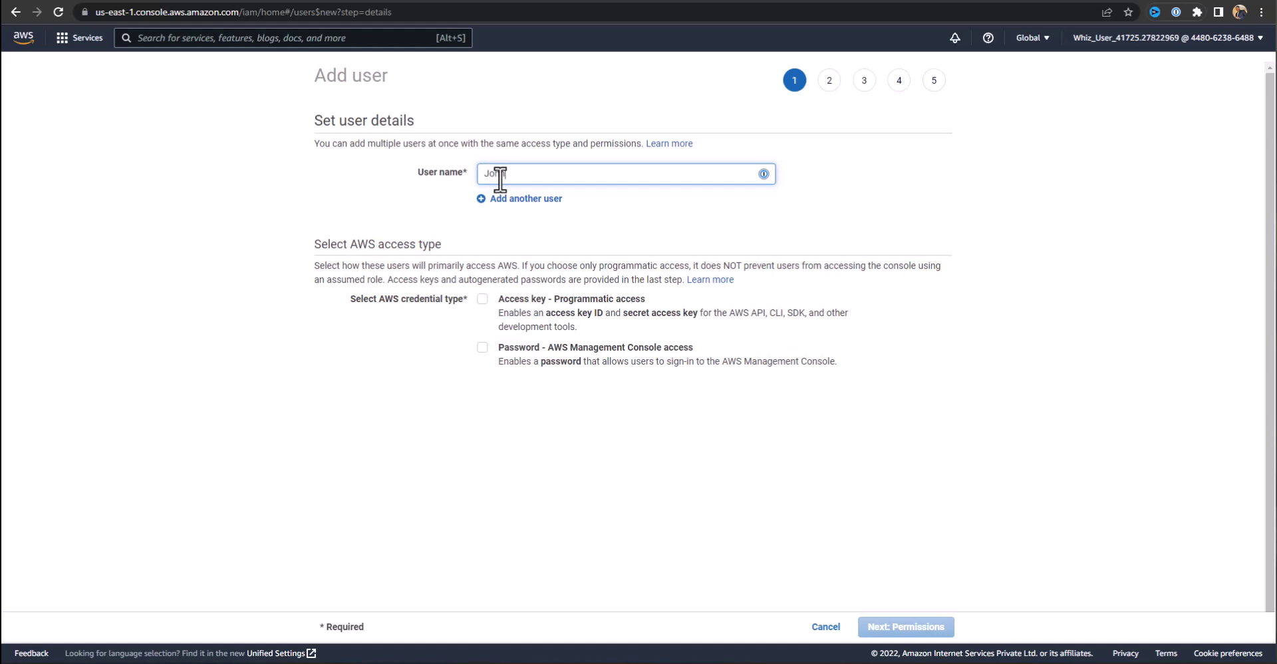
pyautogui.click(514, 202)
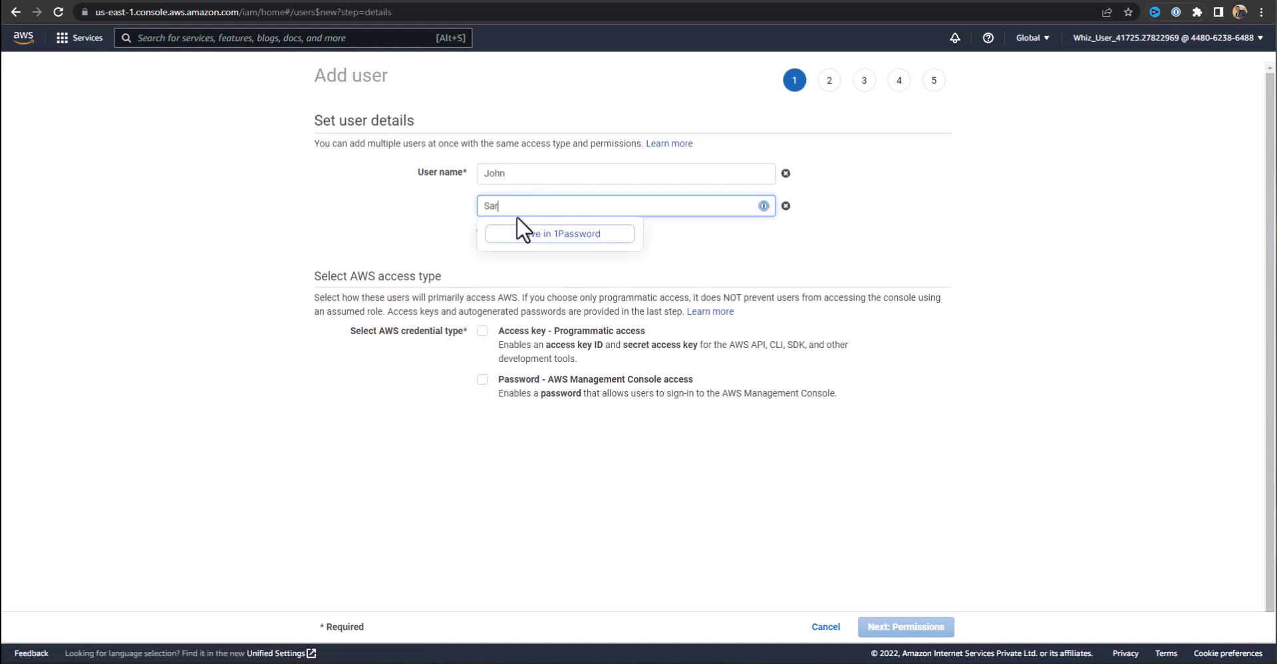
pyautogui.click(392, 207)
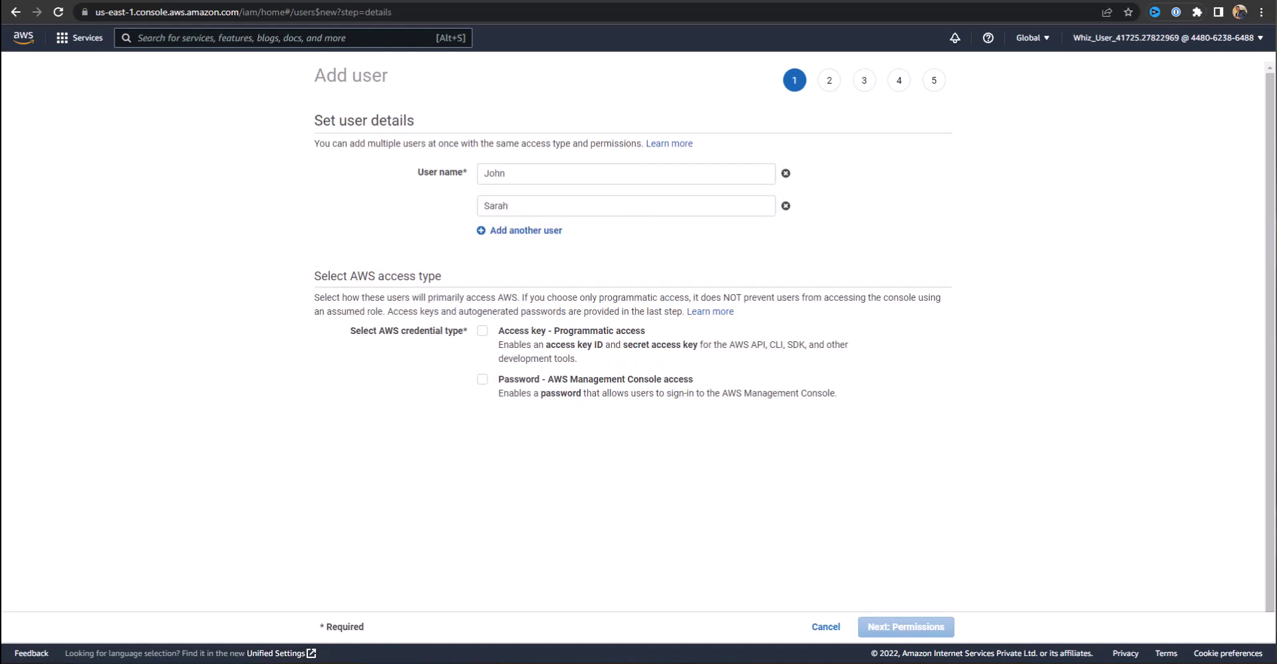
pyautogui.scroll(-1, 466, 266)
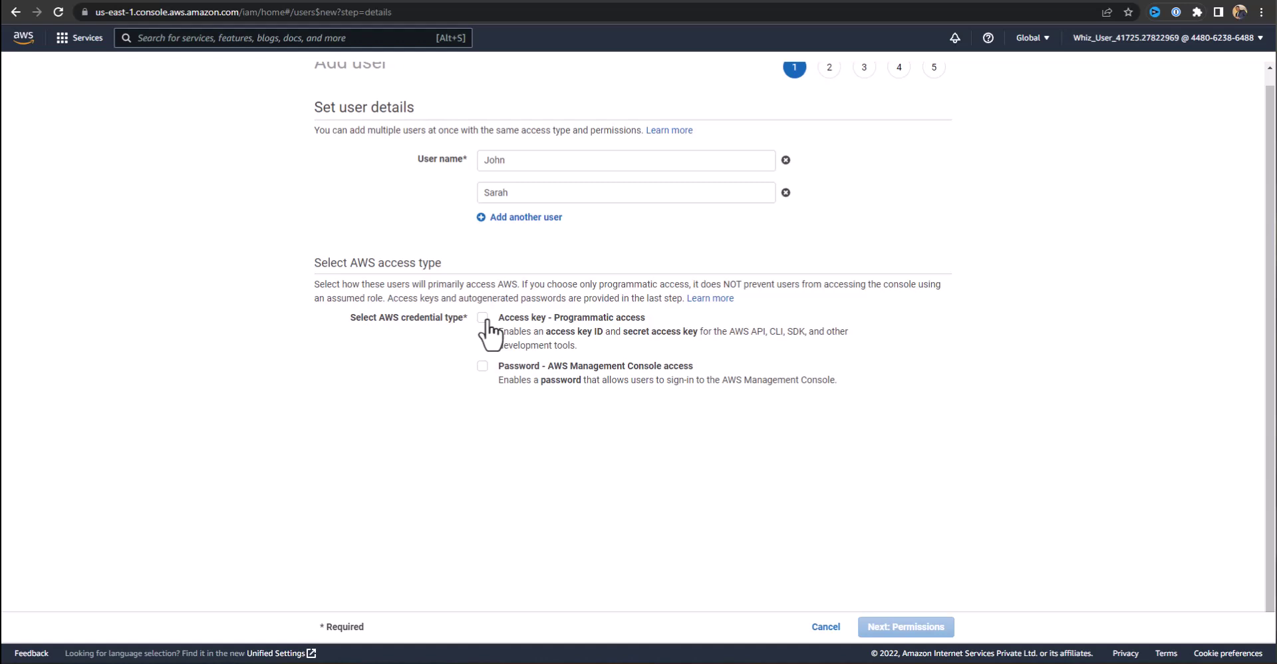
# Enable console access with a pasted custom password, no forced reset, and continue to permissions.
pyautogui.click(483, 366)
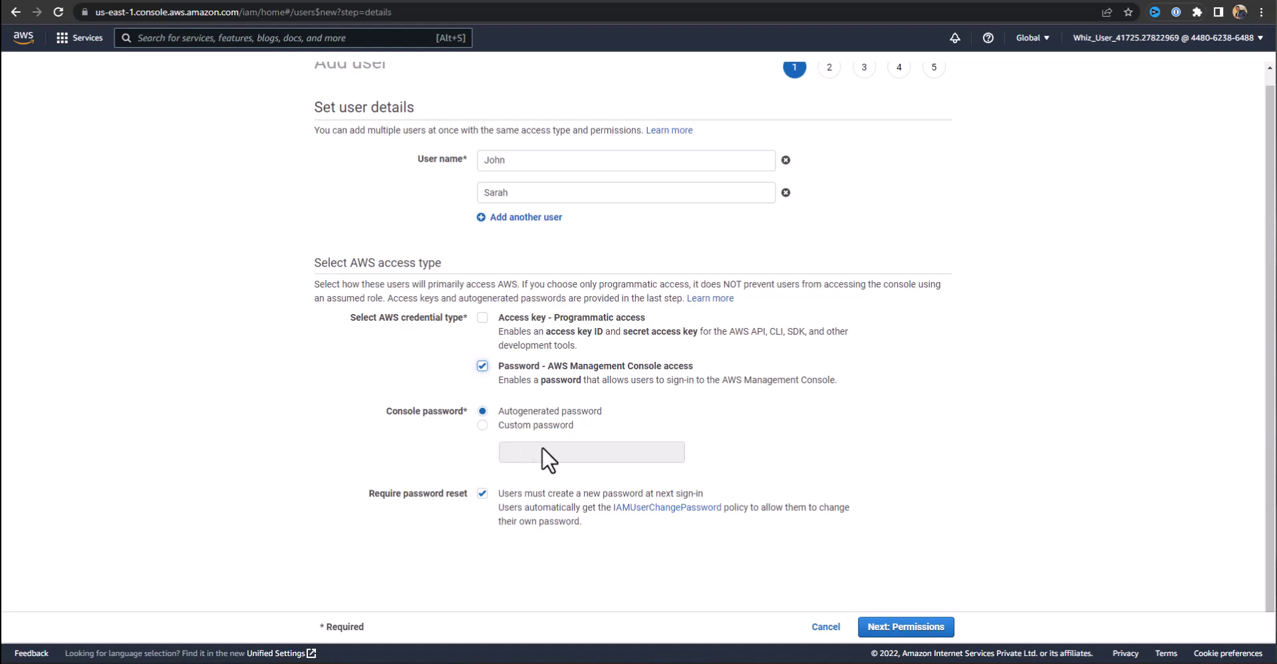
pyautogui.click(482, 424)
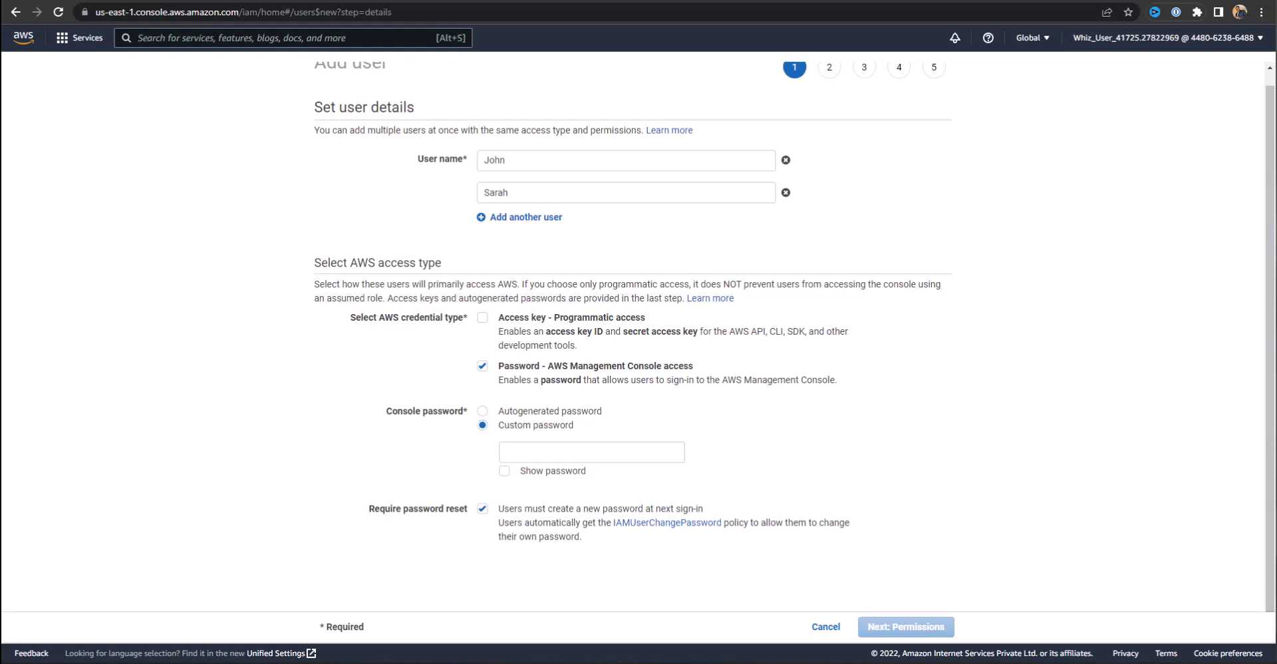
pyautogui.click(556, 456)
pyautogui.hotkey('ctrl', 'v')
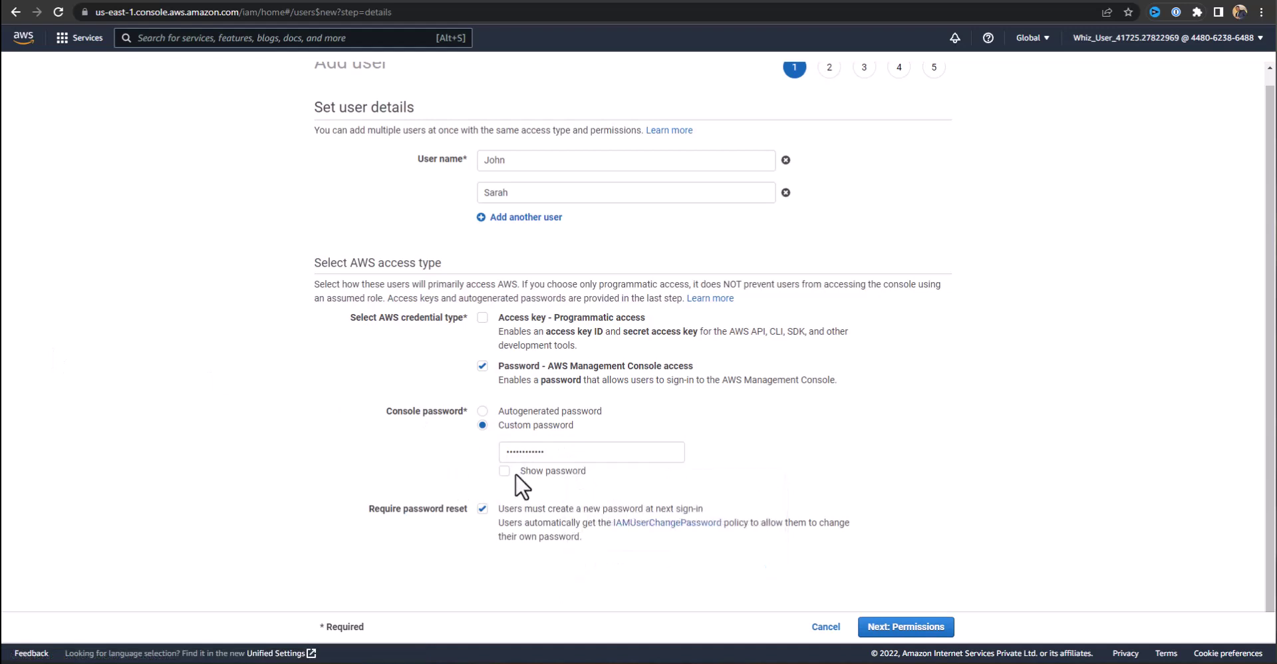
pyautogui.click(505, 470)
pyautogui.click(505, 471)
pyautogui.click(482, 509)
pyautogui.click(885, 629)
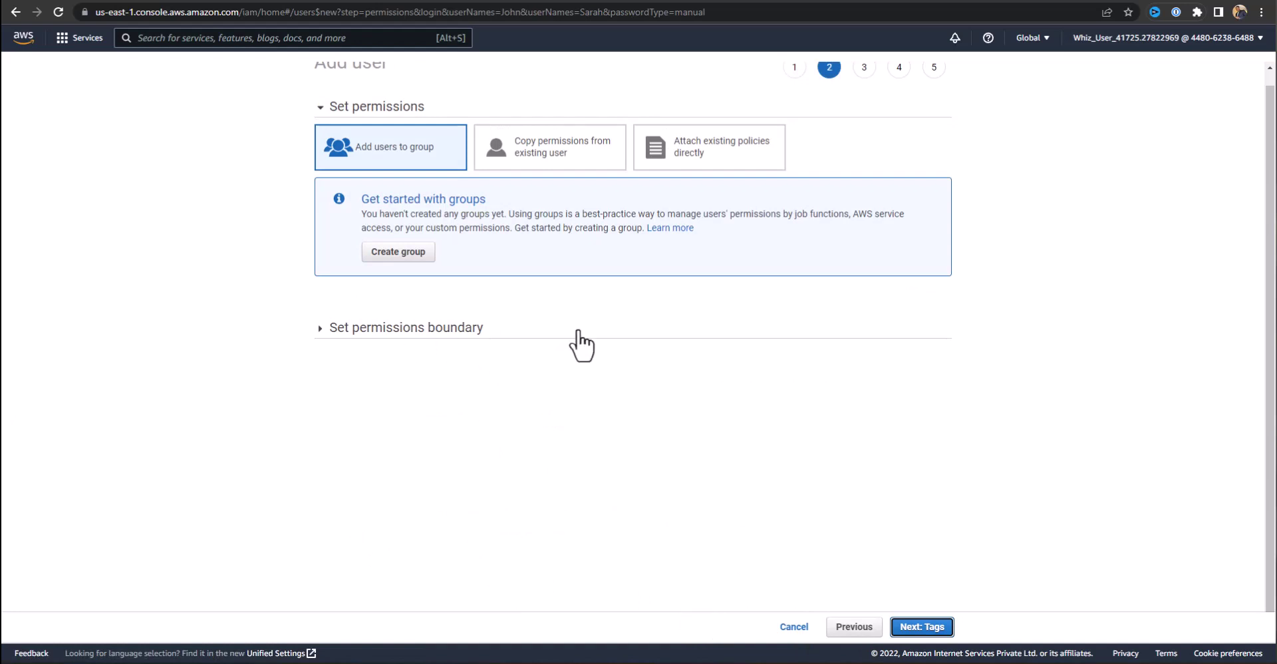
# Leave the permissions boundary at its default and continue to the tags step.
pyautogui.click(338, 329)
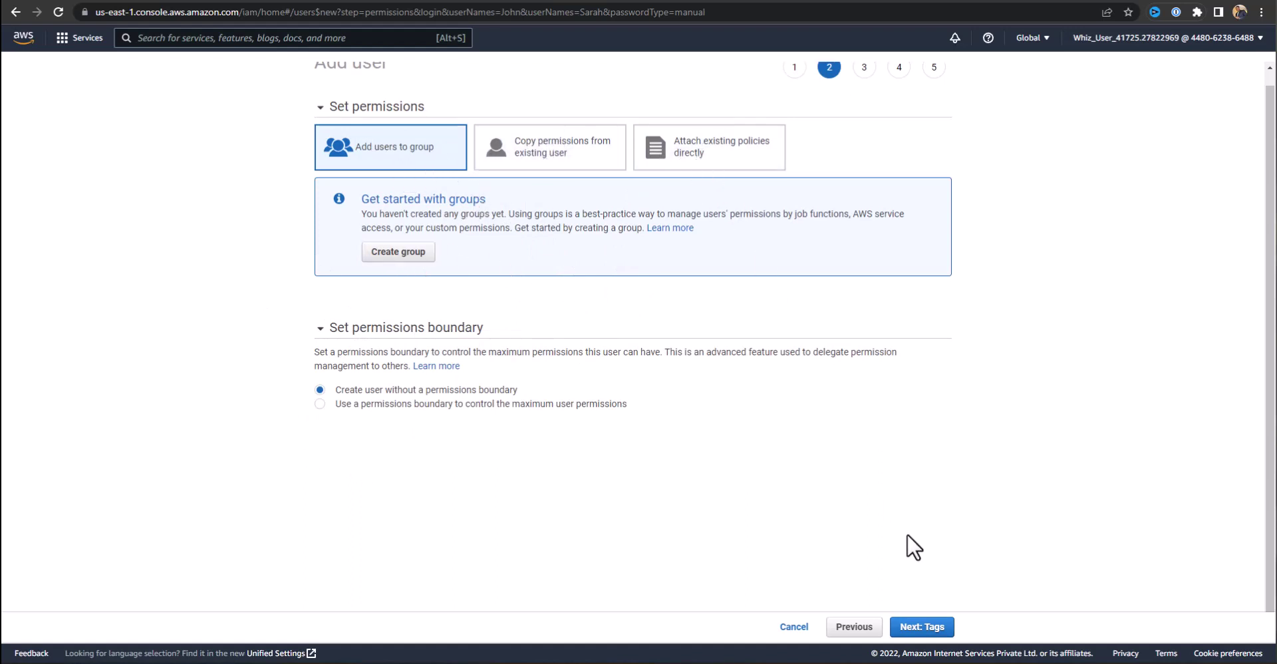
pyautogui.click(922, 627)
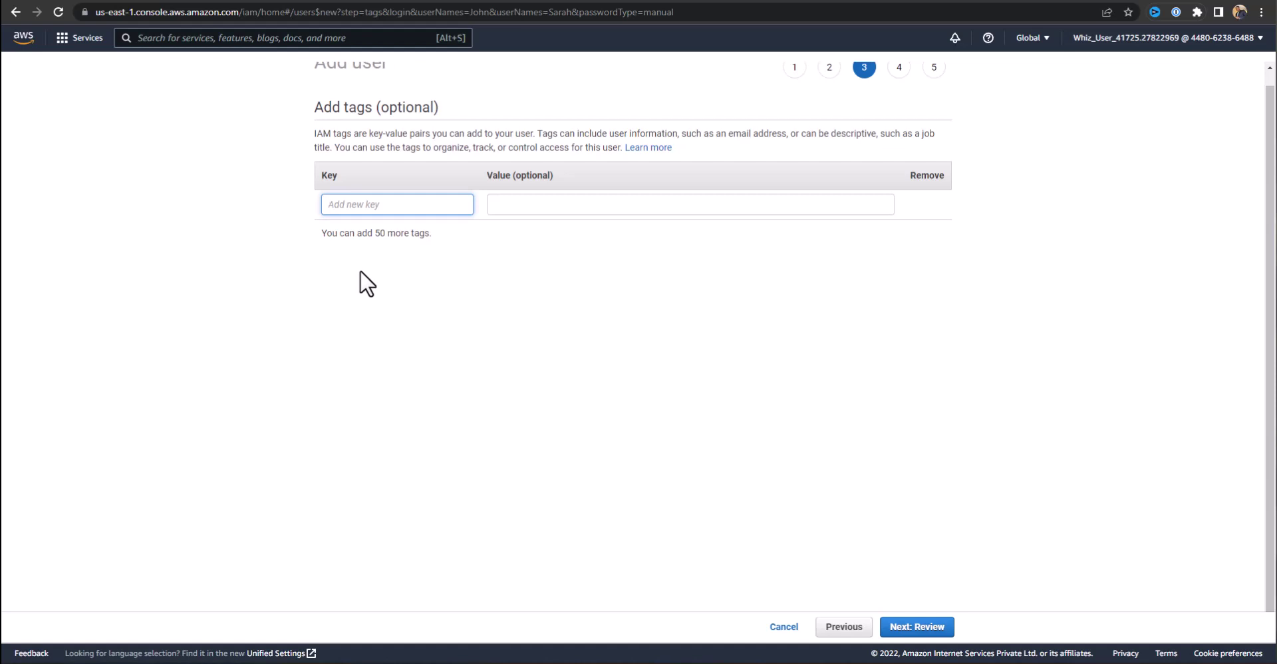
# Add the tag Dev-Team with value Developers and continue to the review page.
pyautogui.write('Dev-Team')
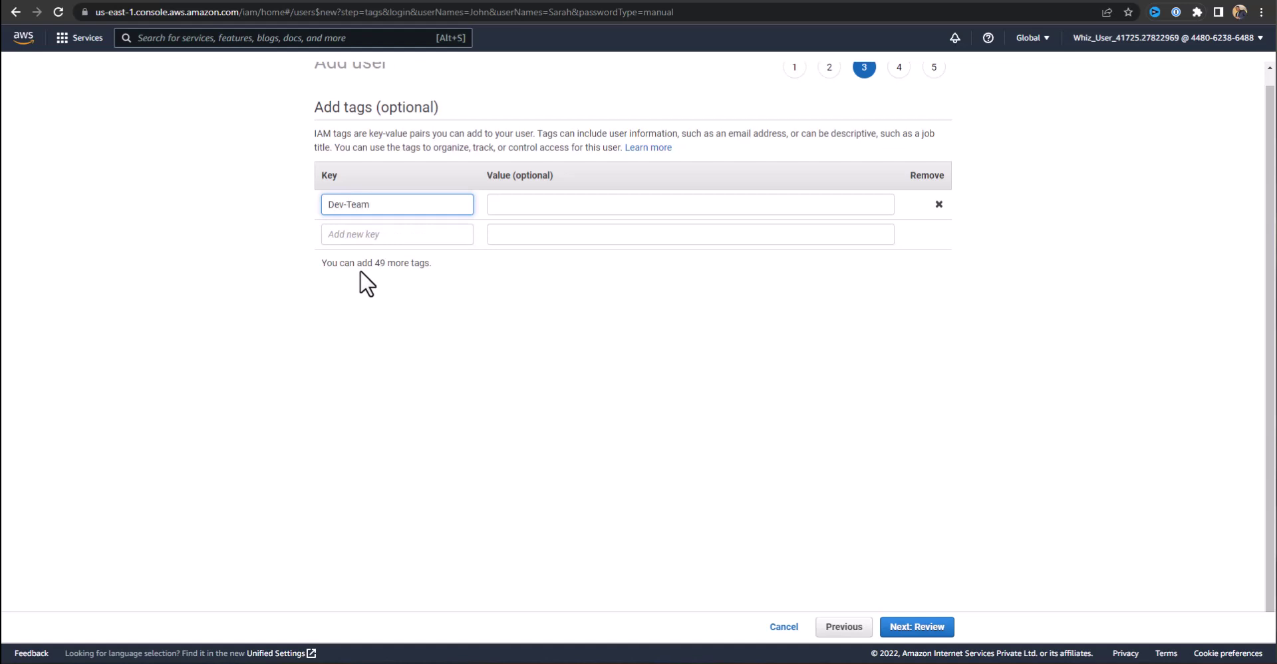
pyautogui.click(505, 205)
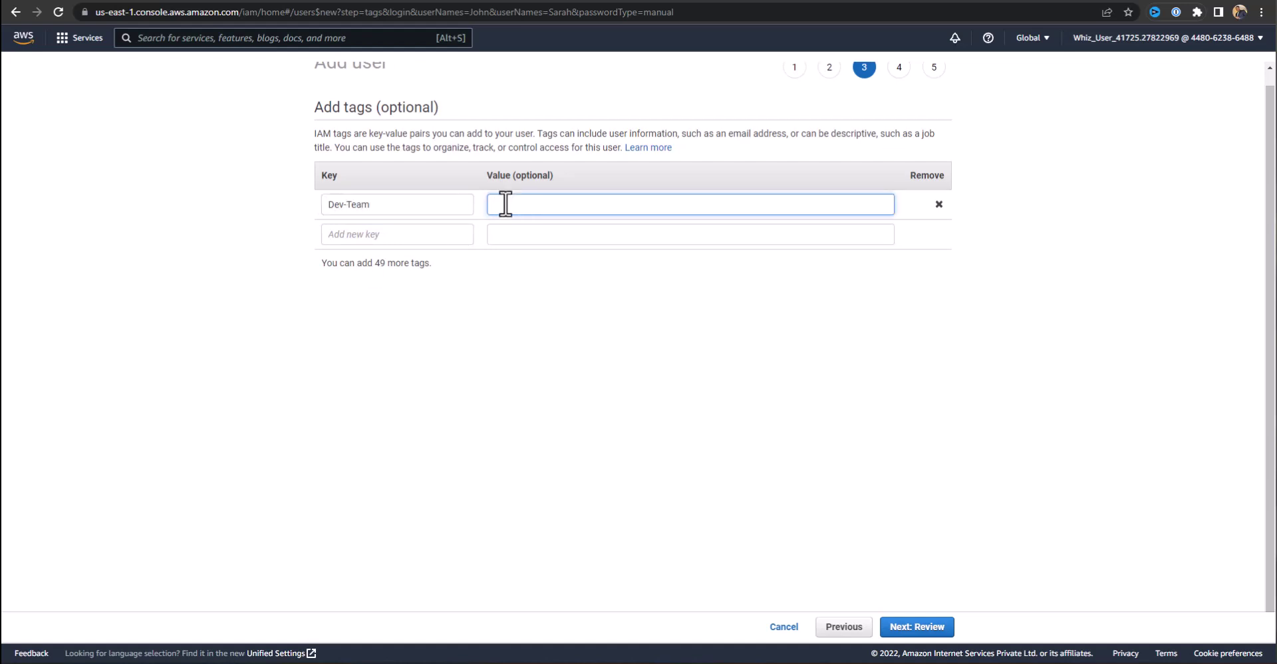
pyautogui.write('Developers')
pyautogui.click(923, 629)
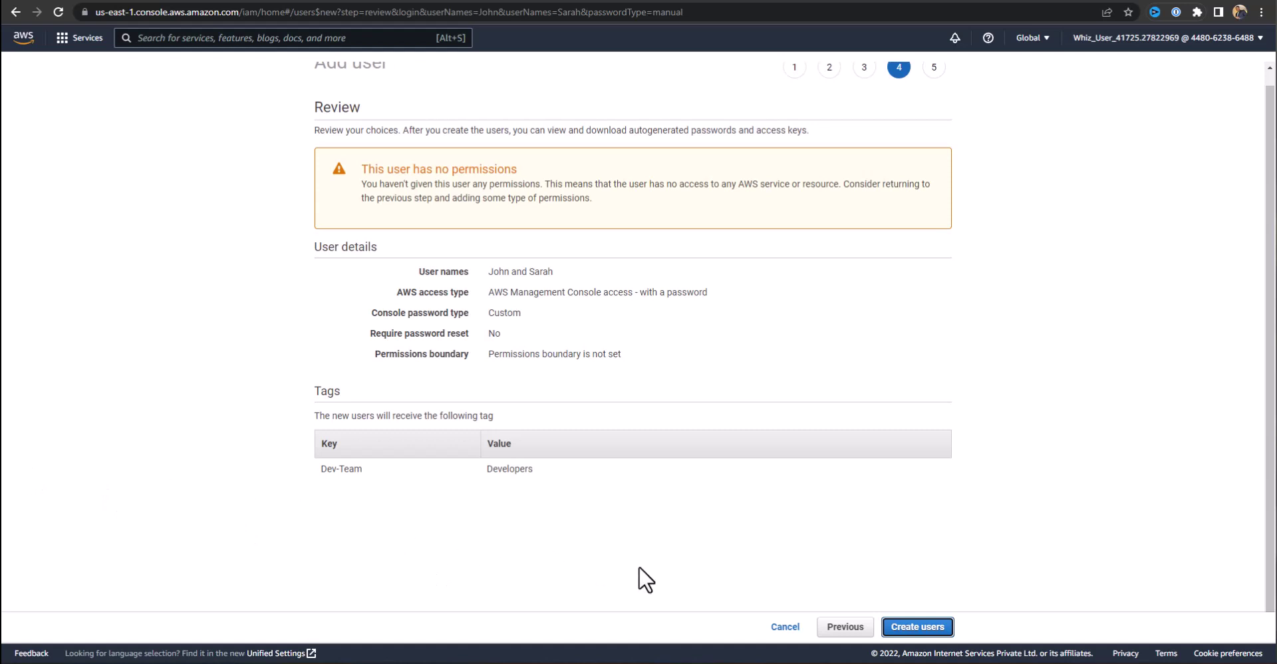
# Create both developer users and close the wizard, returning to the four-user list.
pyautogui.click(918, 628)
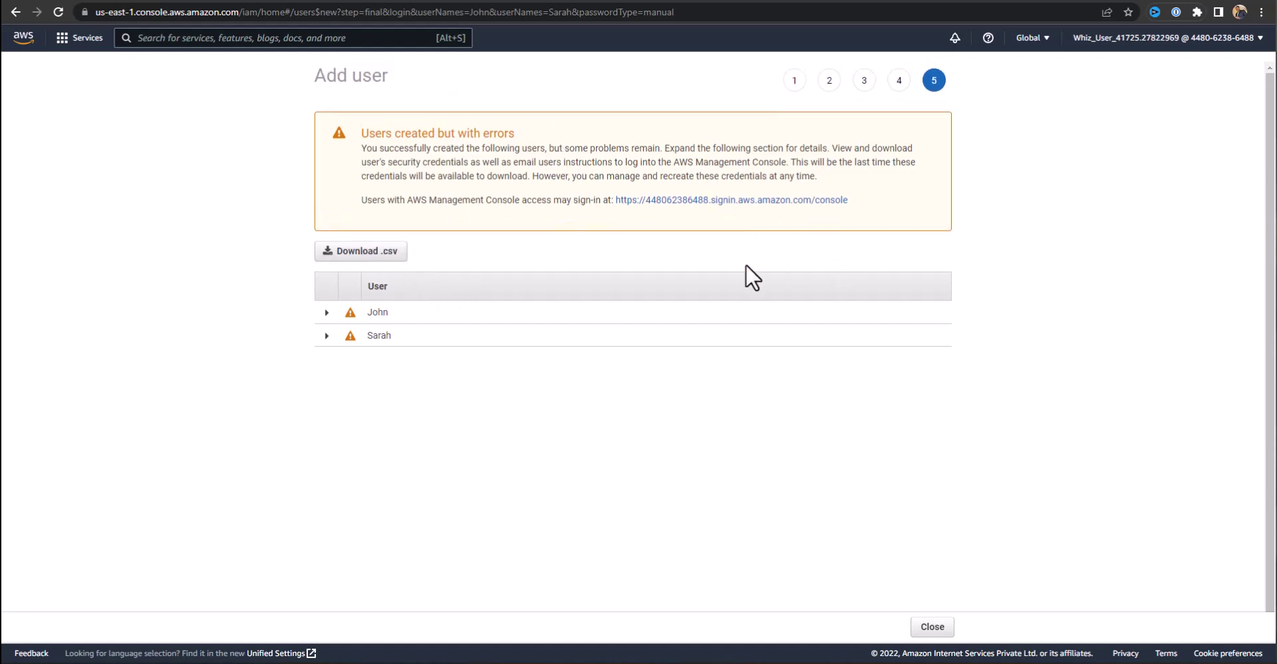
pyautogui.scroll(-1, 995, 548)
pyautogui.click(931, 626)
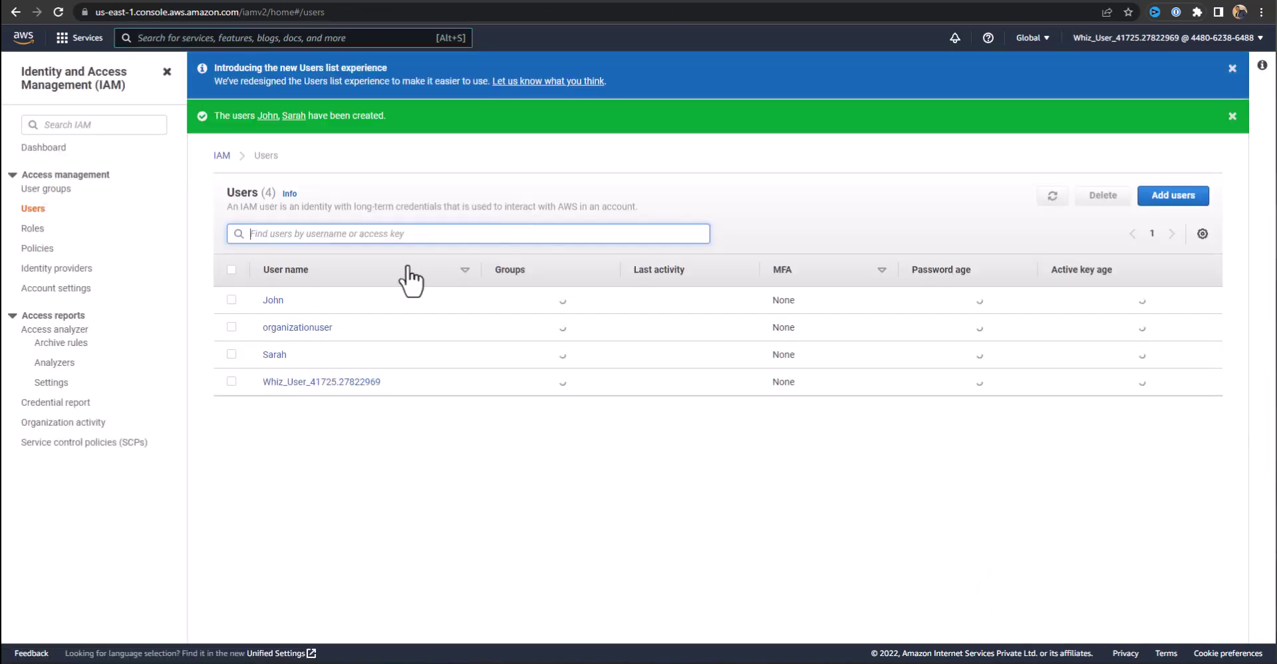
# Start another Add user wizard and enter the names of two HR users.
pyautogui.click(1178, 196)
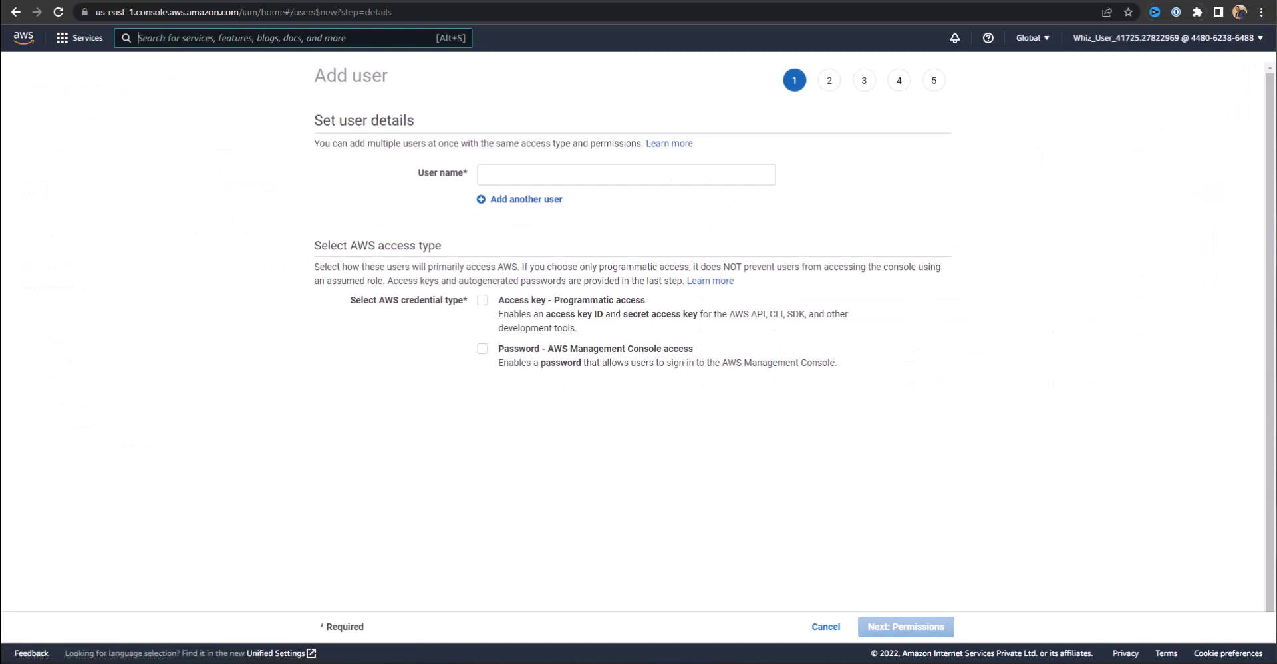
pyautogui.click(510, 174)
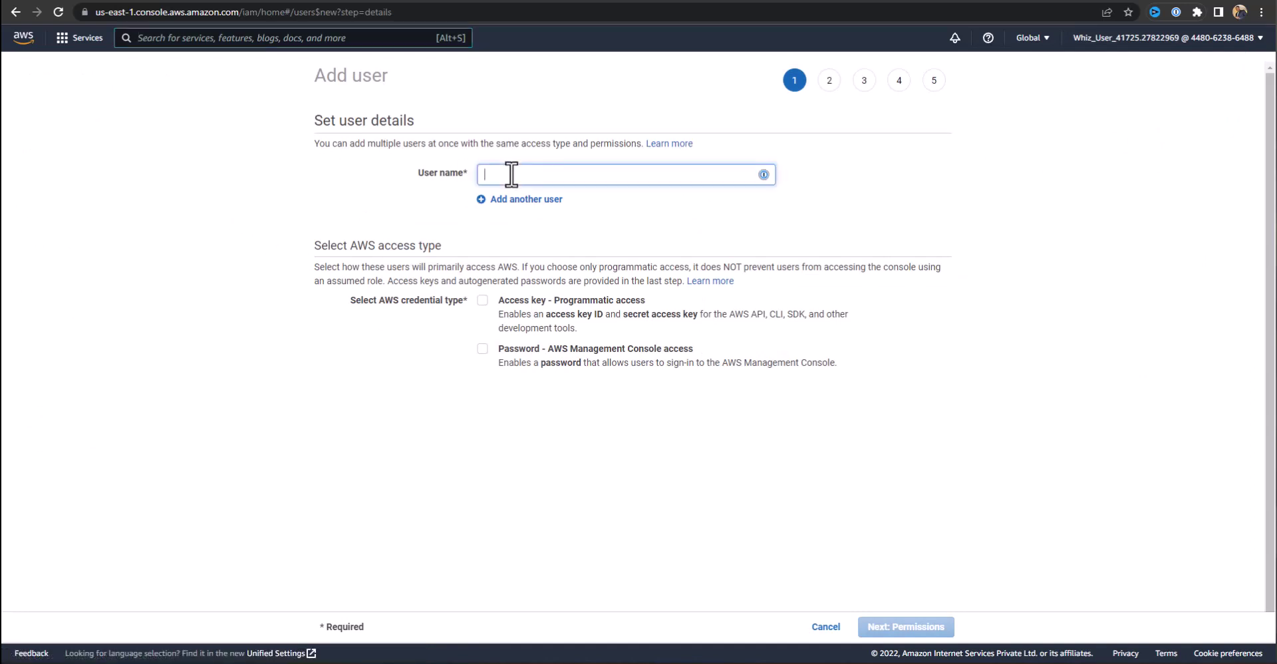
pyautogui.write('Ted')
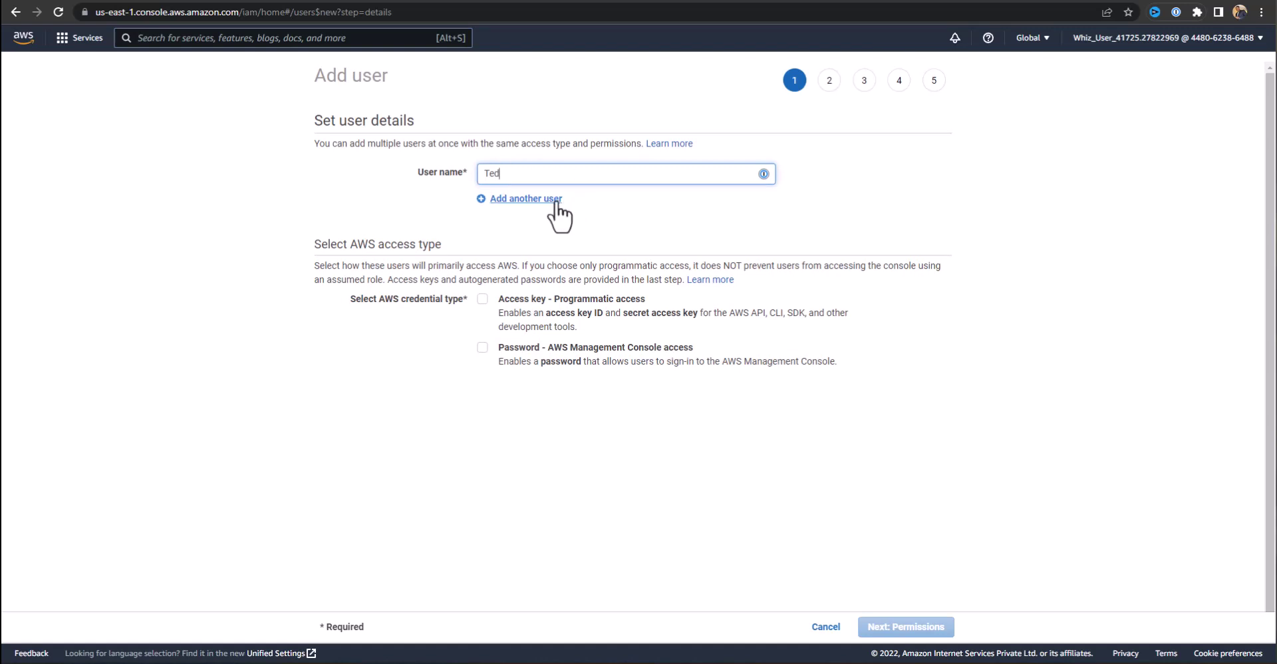
pyautogui.click(542, 199)
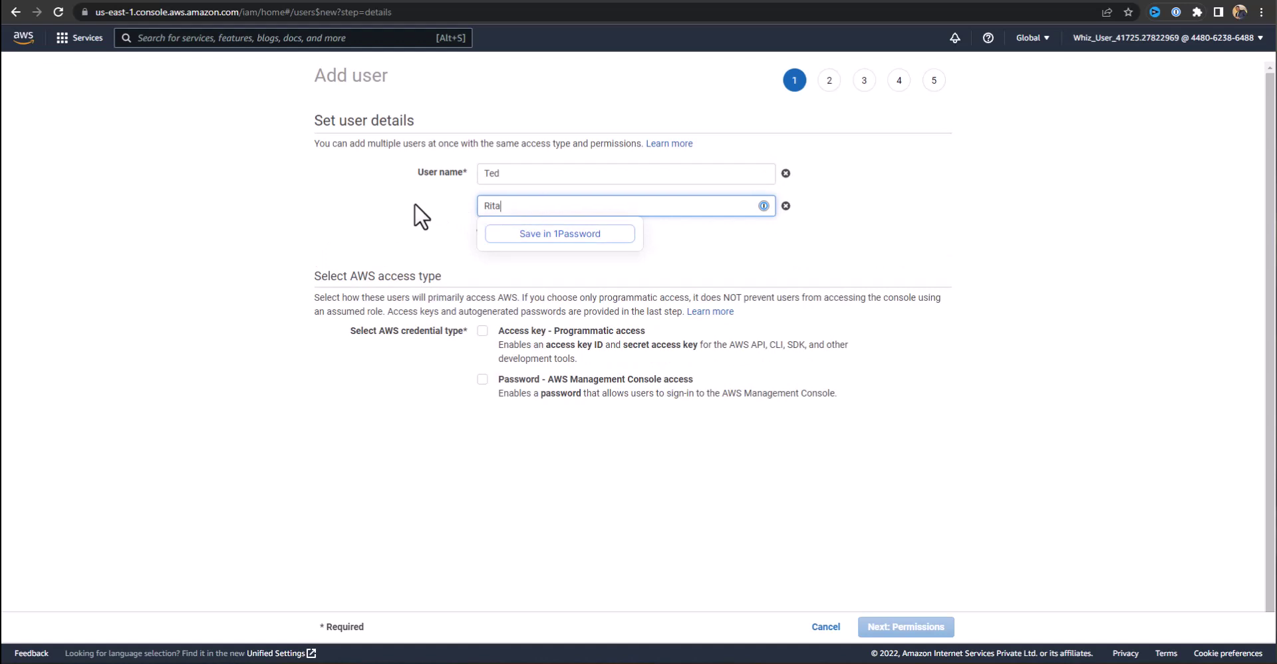
pyautogui.click(456, 236)
# Give them console access with a typed custom password, no forced reset, then continue to permissions.
pyautogui.click(483, 380)
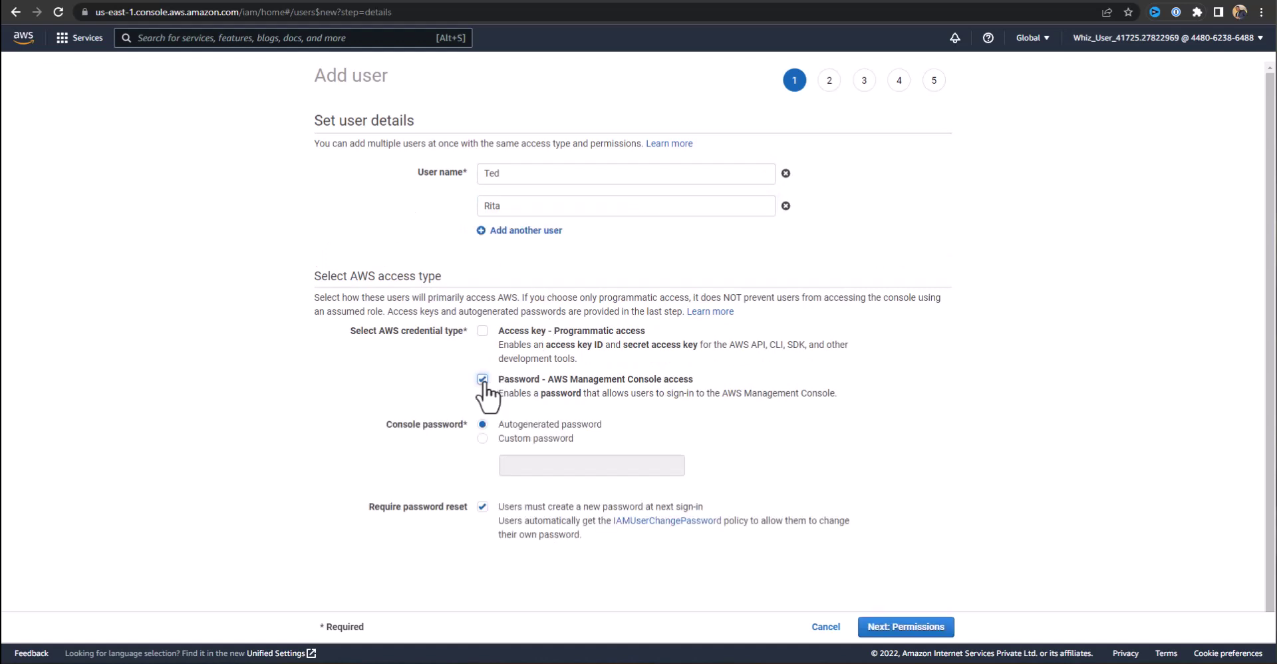
pyautogui.click(483, 438)
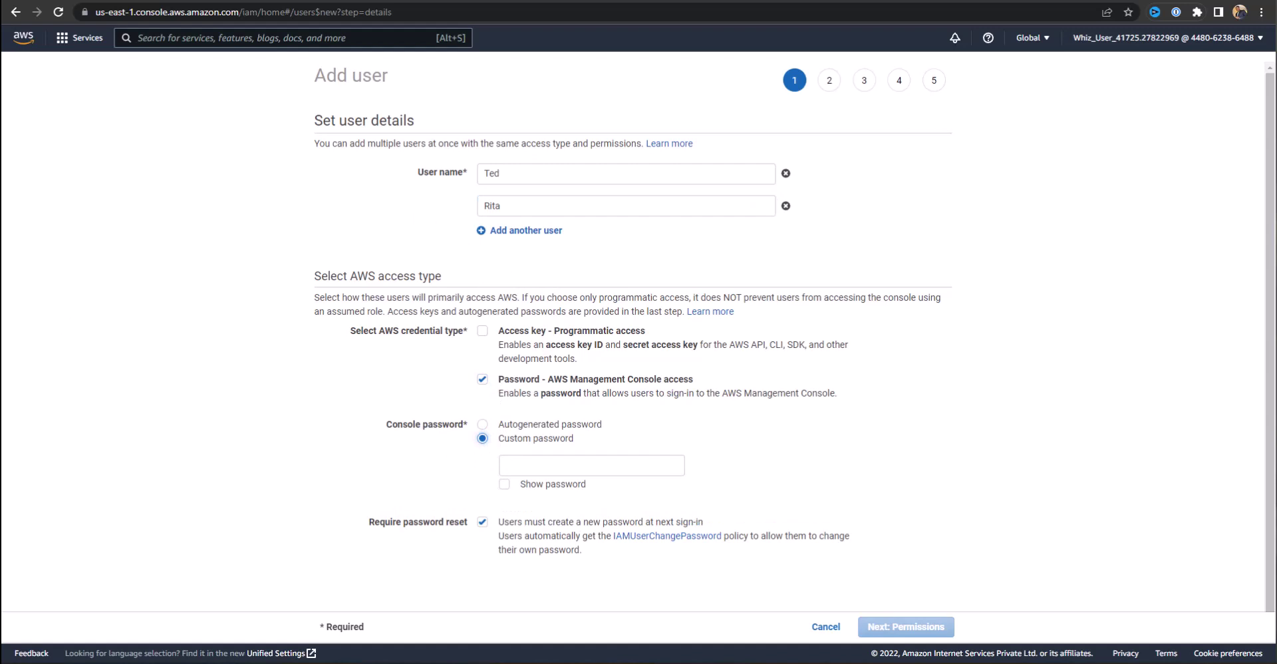
pyautogui.click(525, 465)
pyautogui.write('whizlabs@123')
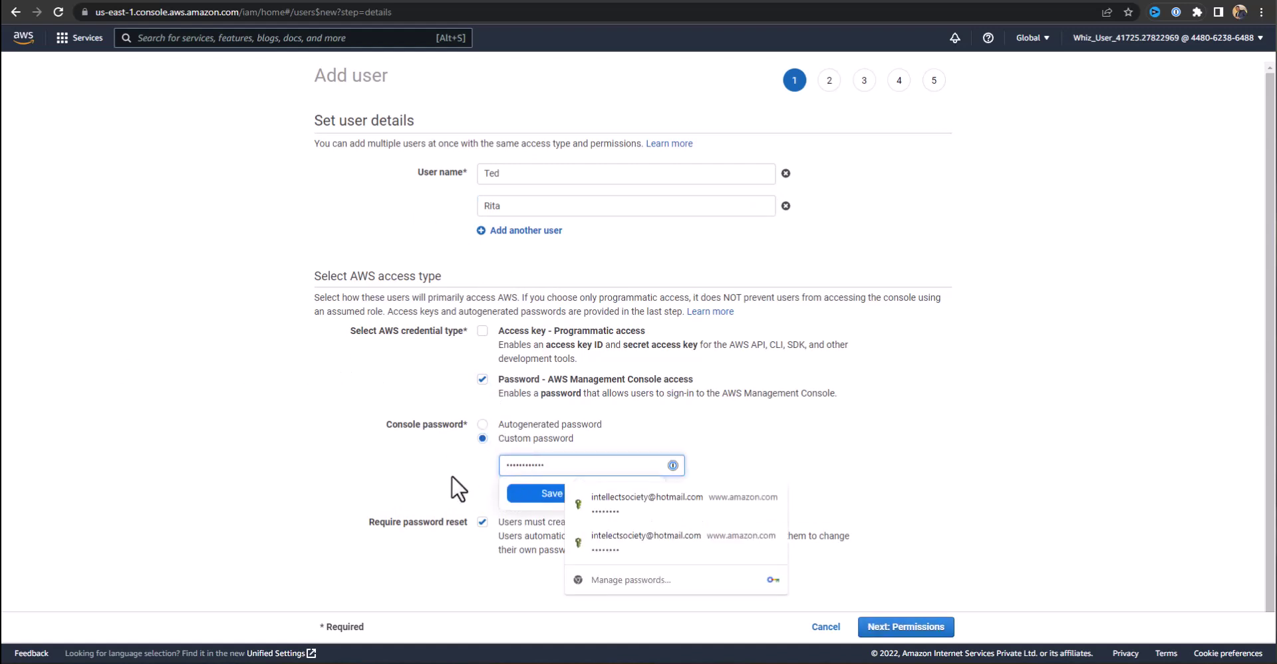
pyautogui.click(504, 484)
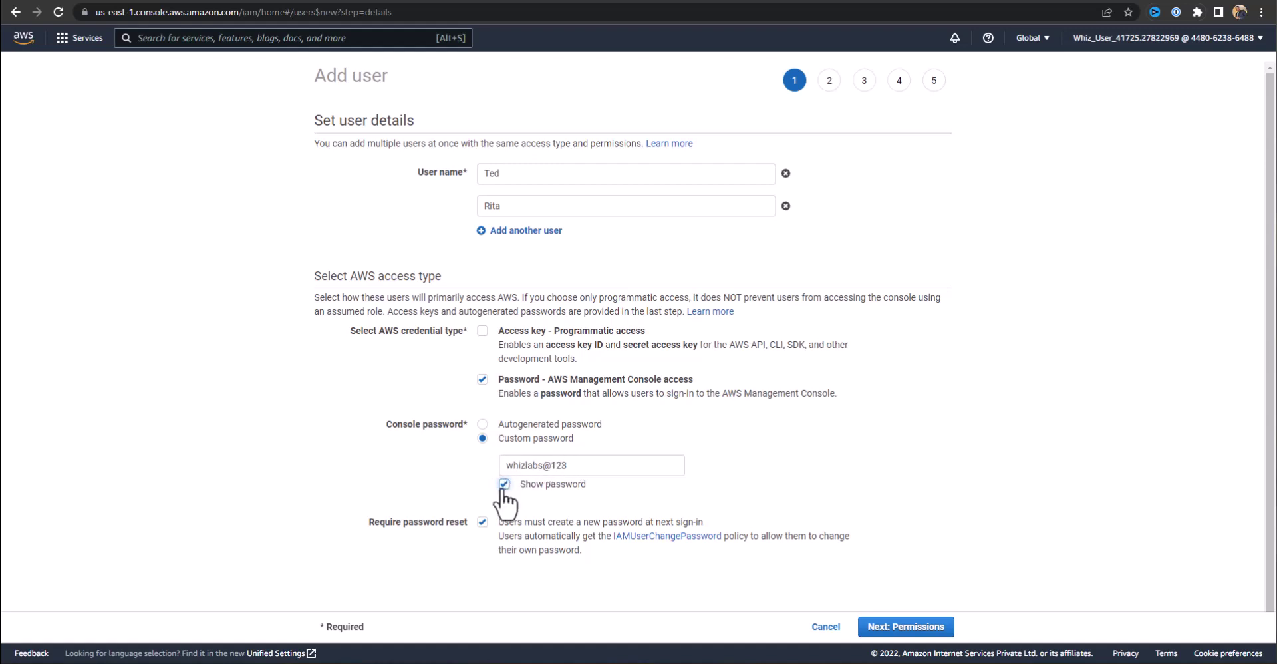
pyautogui.scroll(-1, 407, 490)
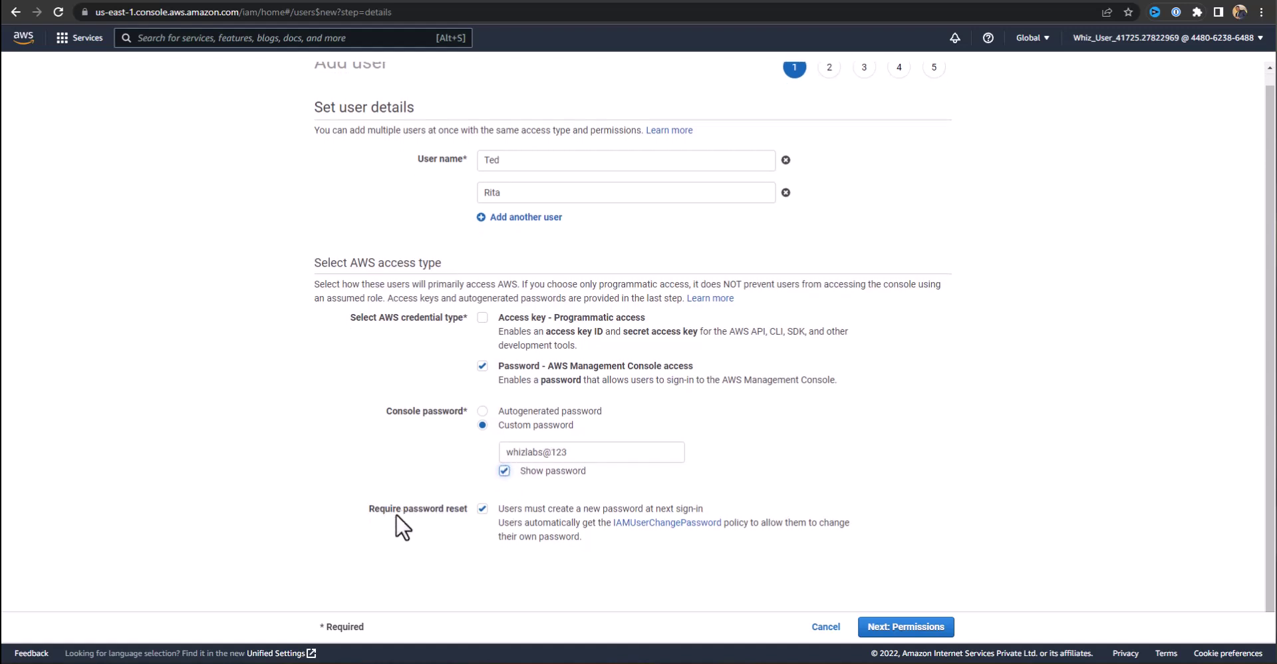
pyautogui.click(482, 510)
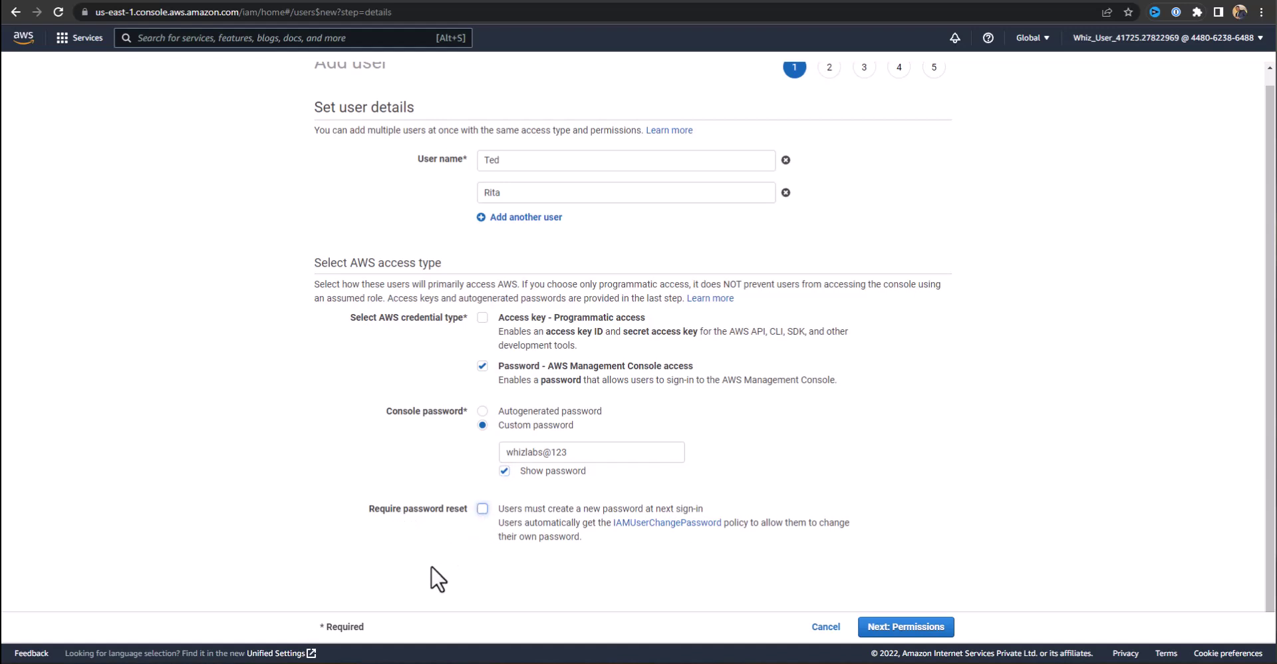
pyautogui.click(904, 619)
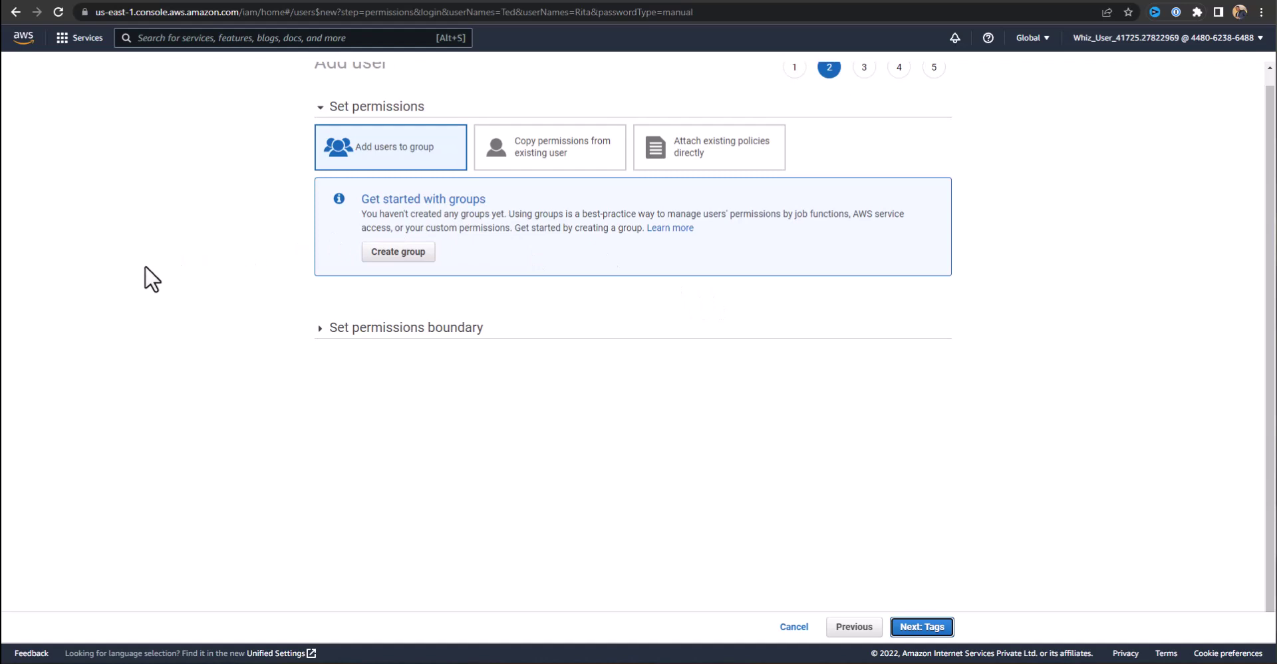
# Skip permissions, add the tag HR-Team with value HR, and continue to review.
pyautogui.click(930, 629)
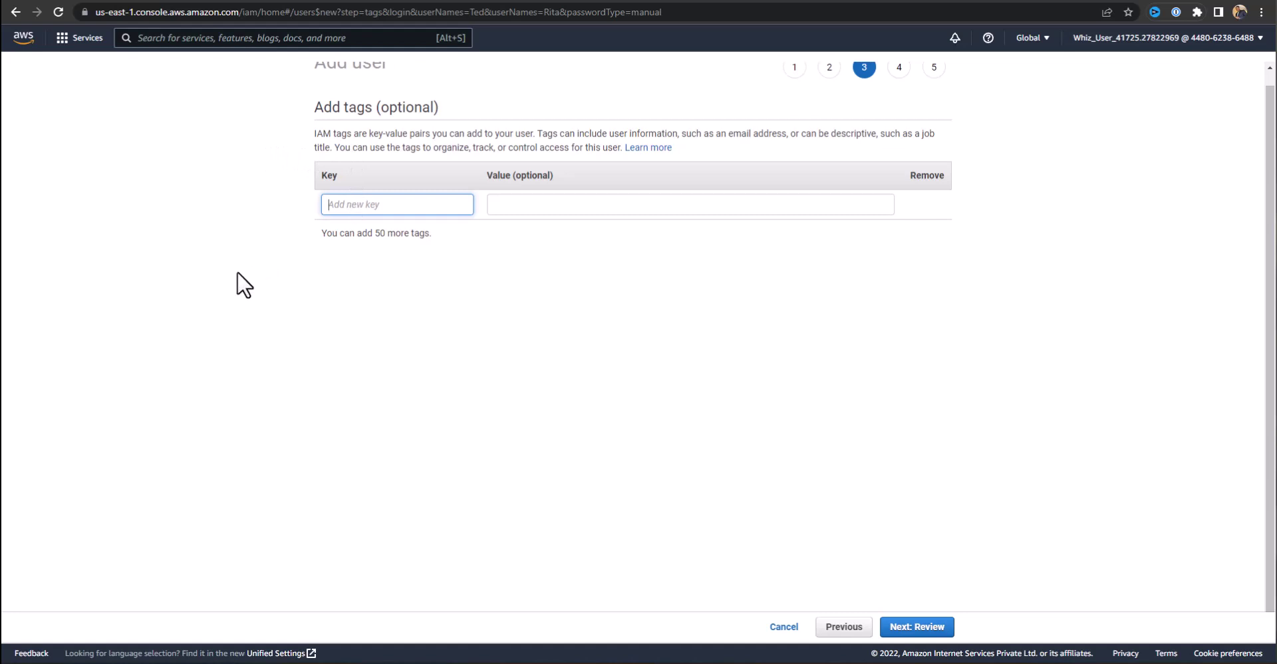
pyautogui.write('HR')
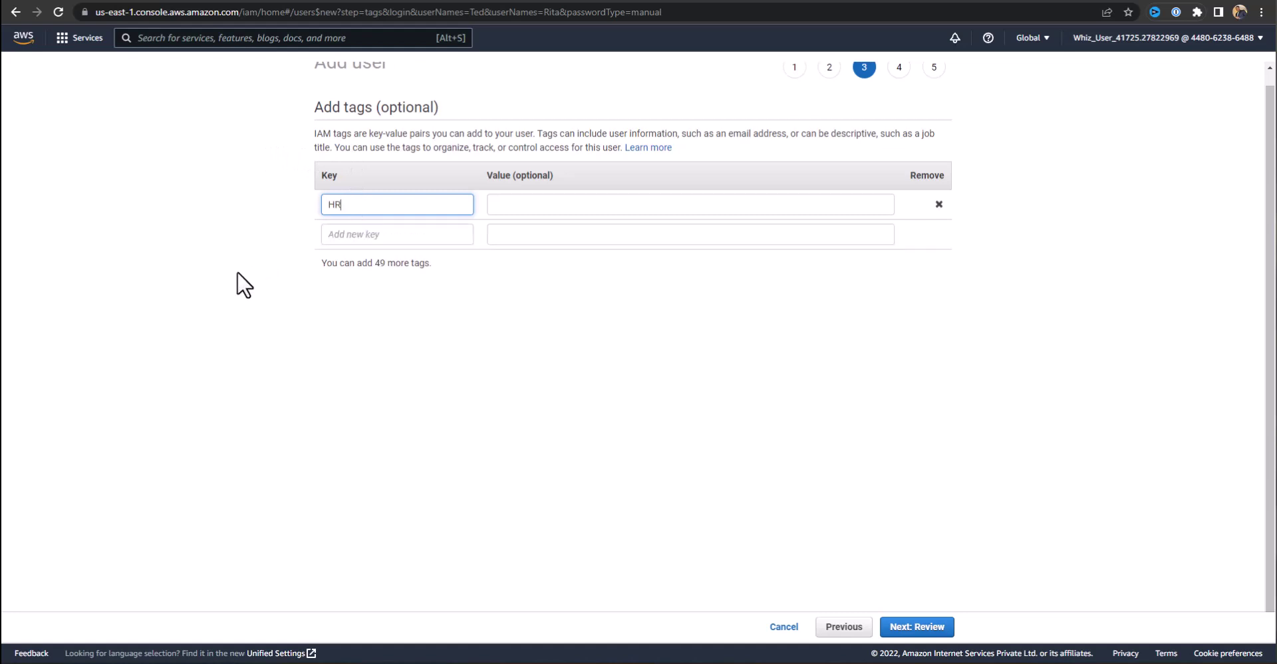
pyautogui.write('-Team')
pyautogui.click(559, 201)
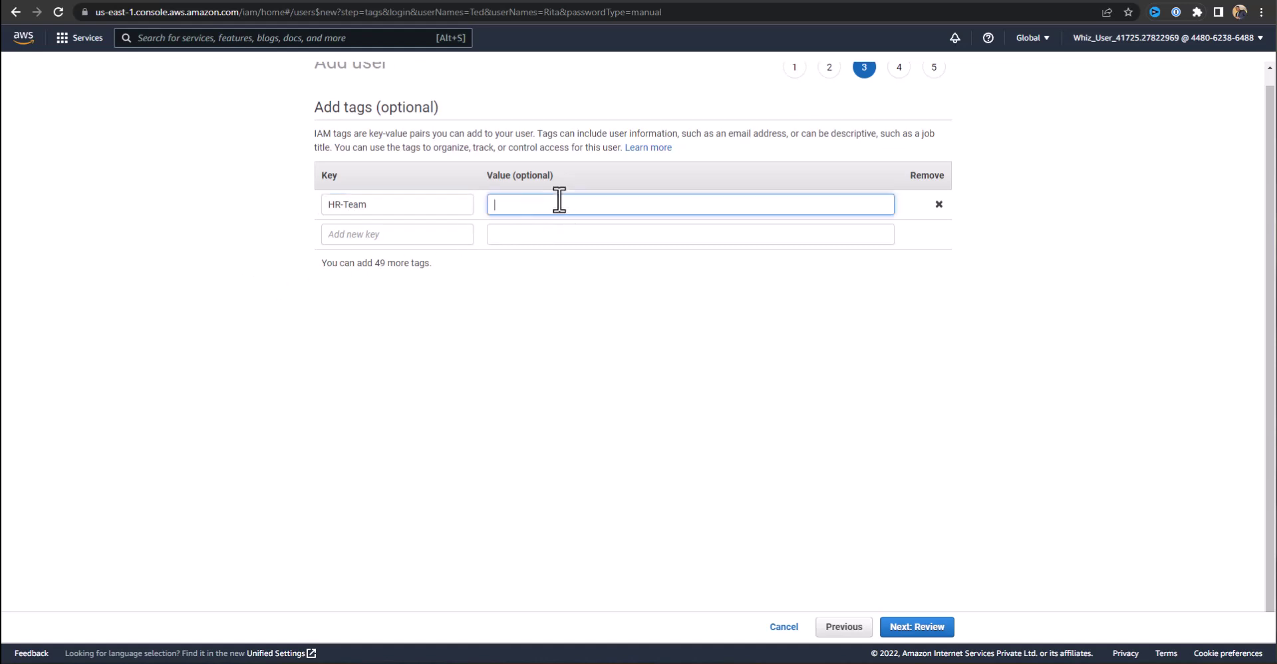
pyautogui.write('HR')
pyautogui.click(913, 629)
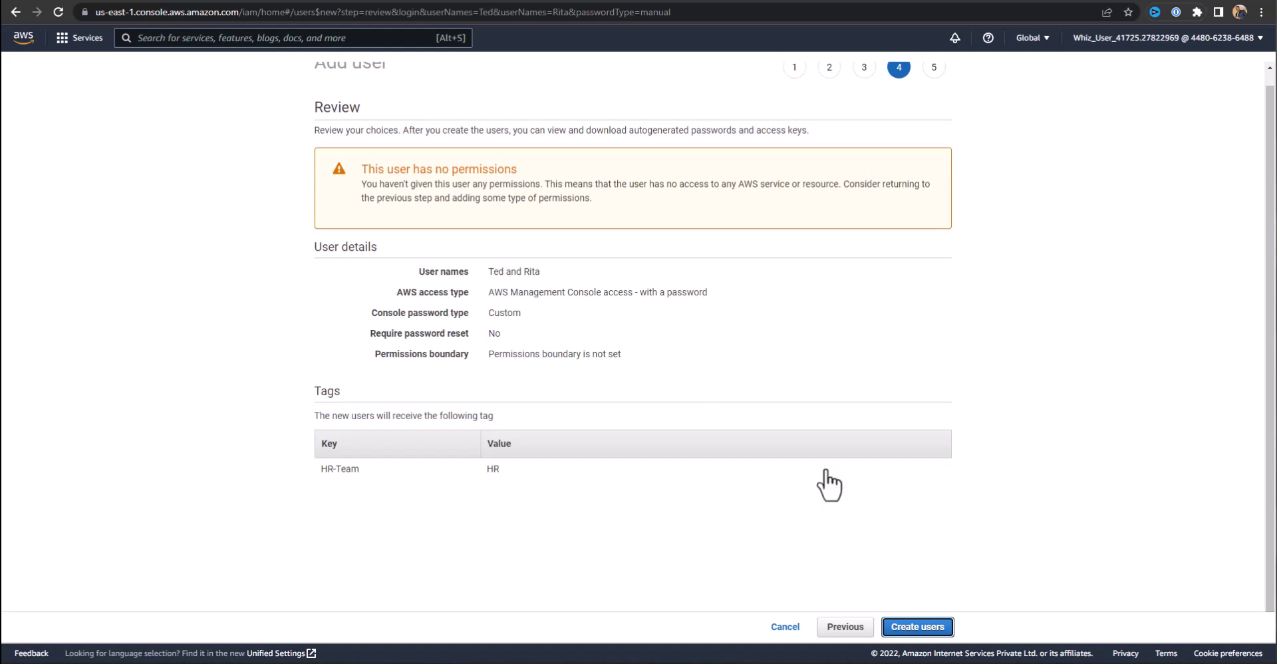
# Create both HR users, close the wizard, and open the empty User groups page.
pyautogui.click(921, 633)
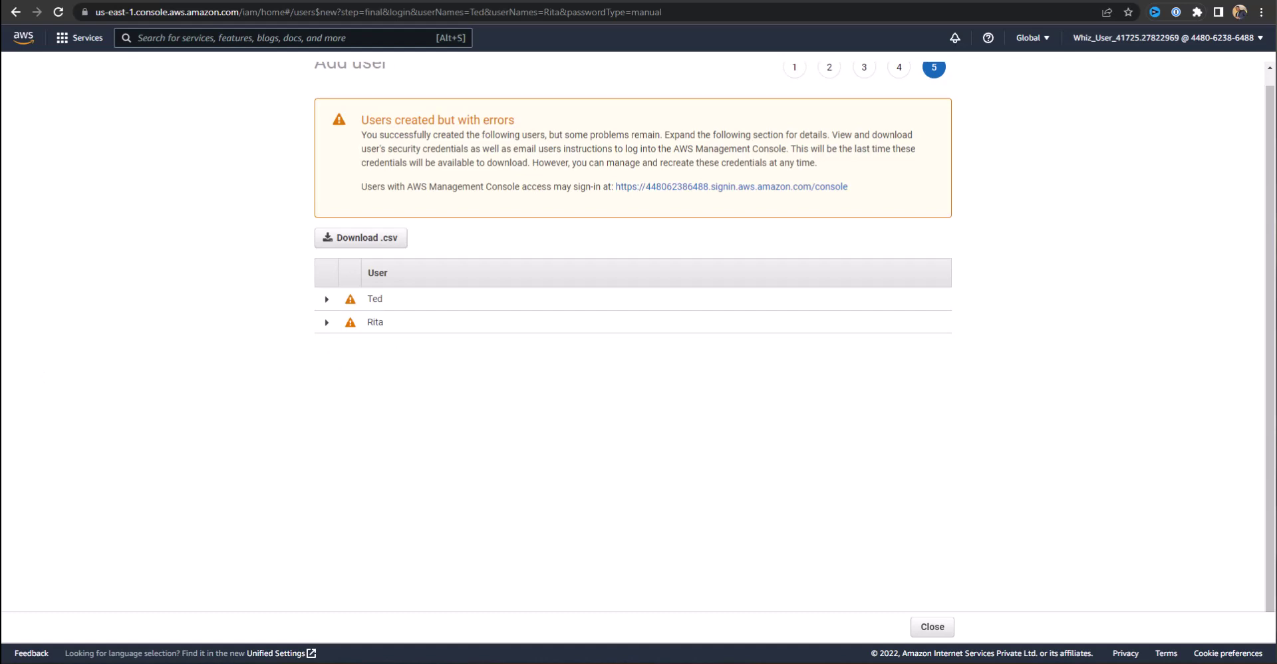
pyautogui.scroll(1, 399, 333)
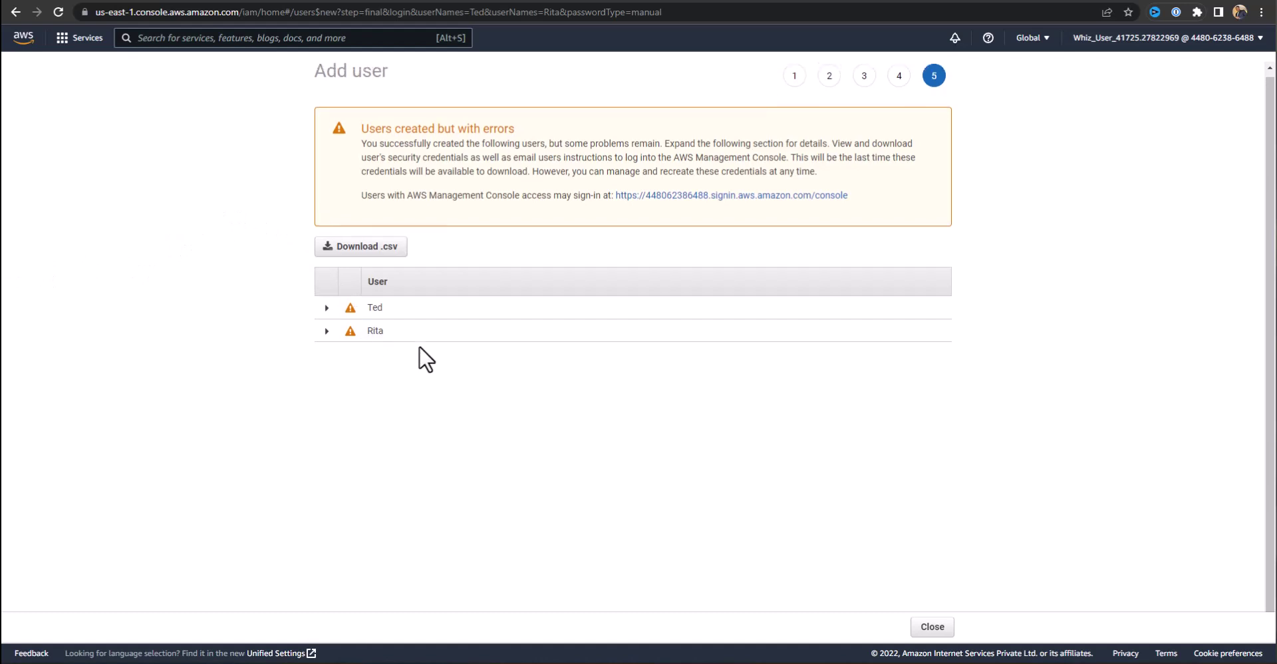
pyautogui.click(932, 627)
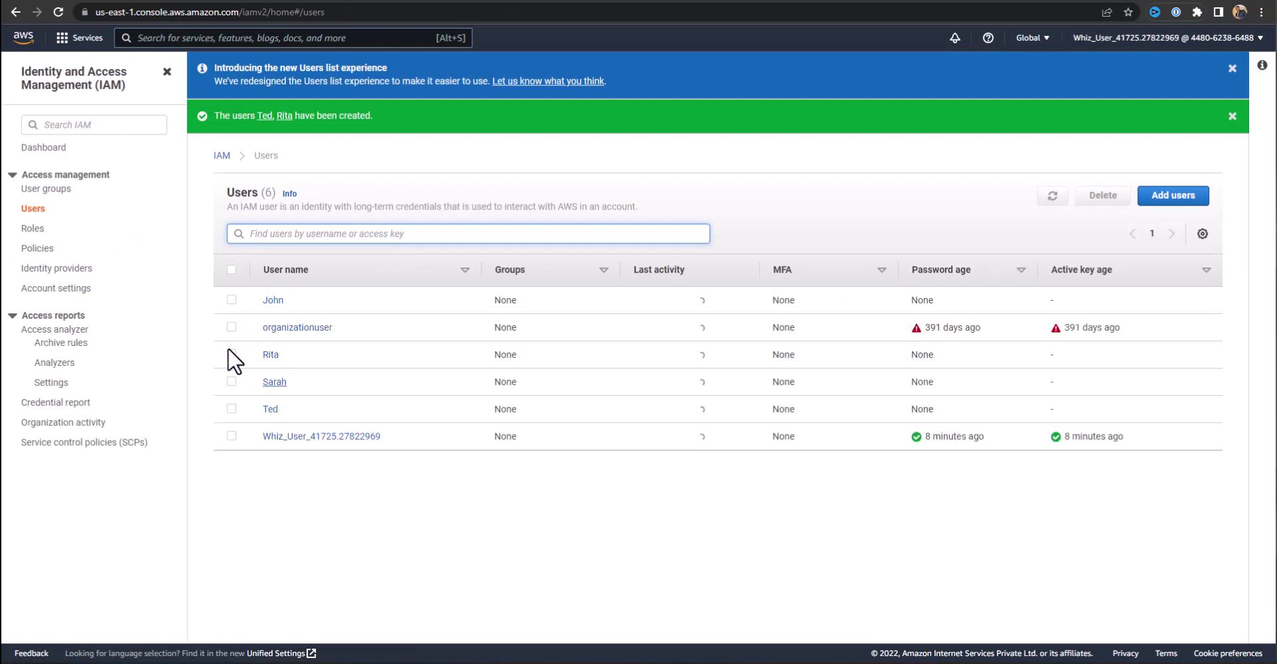
pyautogui.click(40, 190)
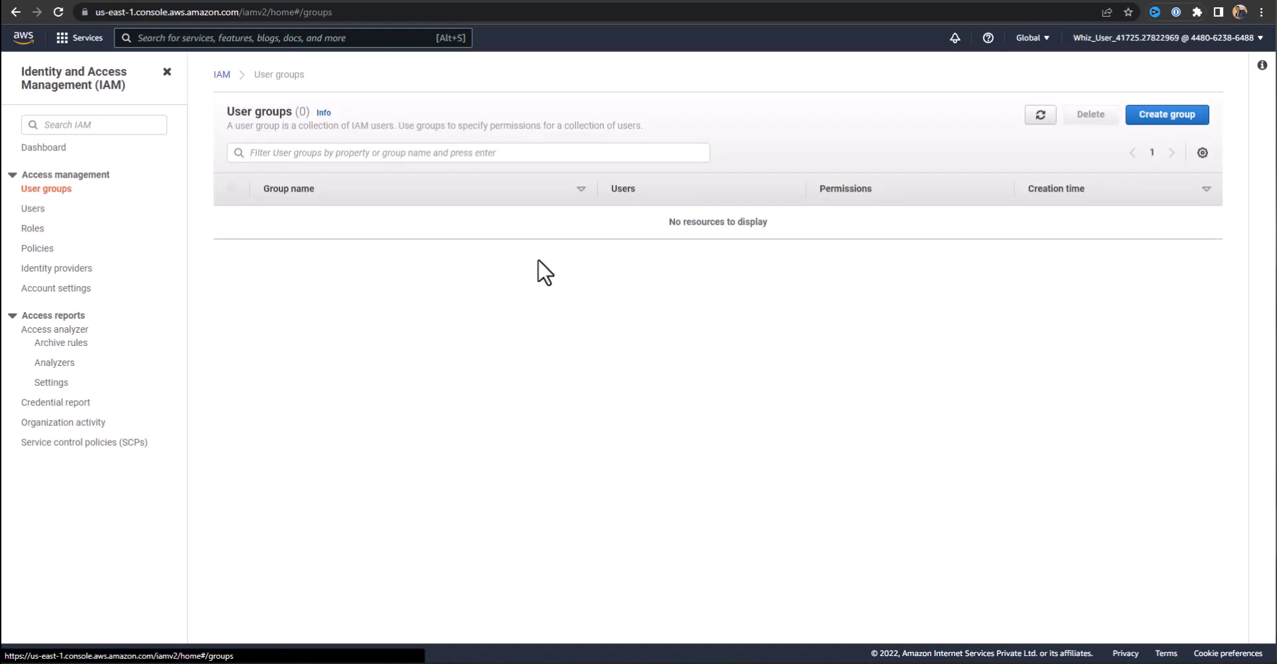
# Name a new user group Dev-Team and check the two developer users as members.
pyautogui.click(1181, 118)
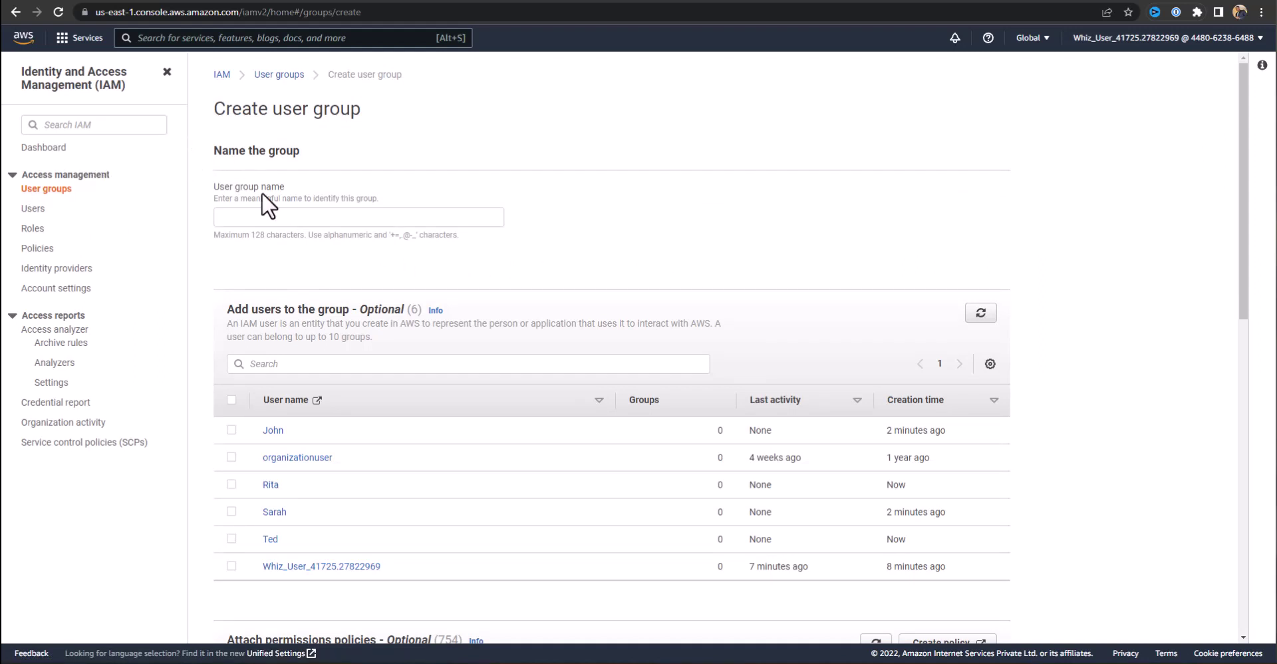
pyautogui.click(256, 214)
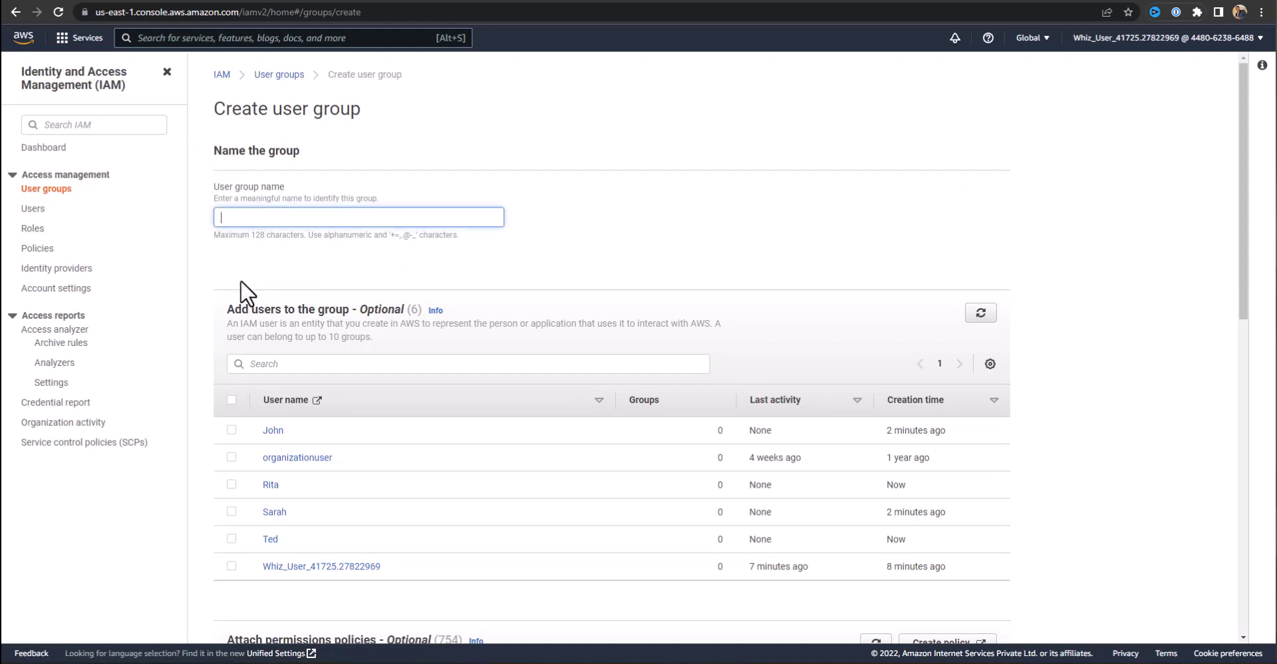
pyautogui.write('Dev-Team')
pyautogui.click(200, 293)
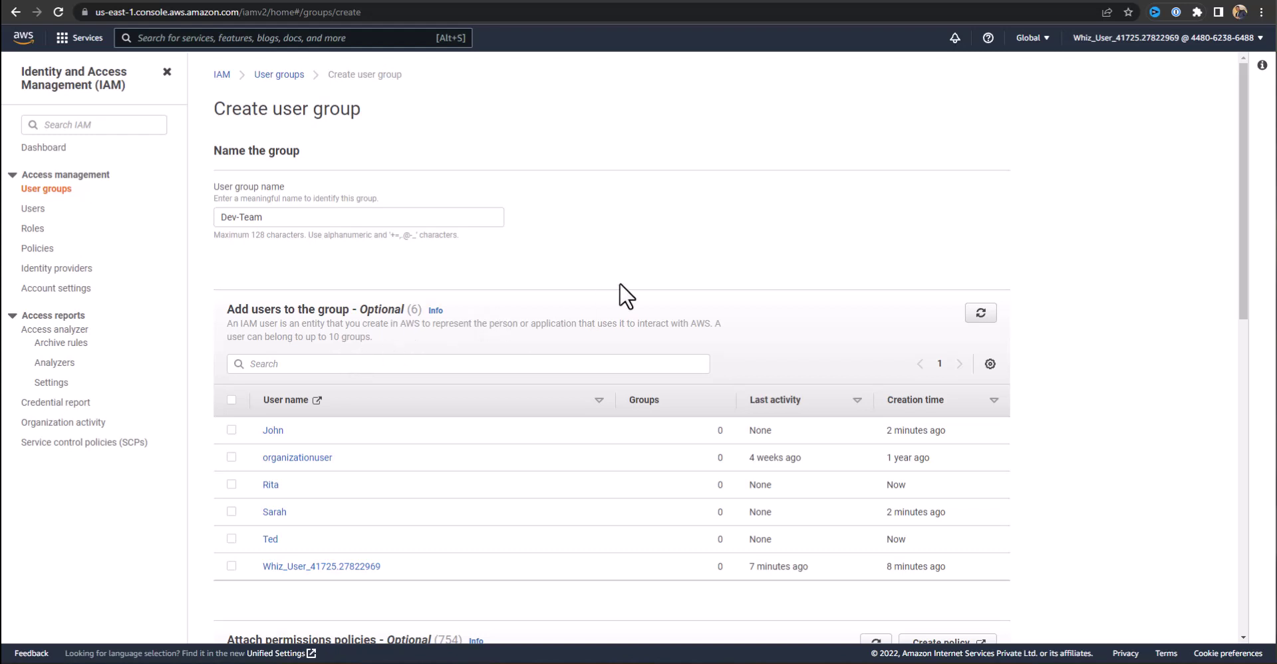
pyautogui.scroll(-1, 638, 276)
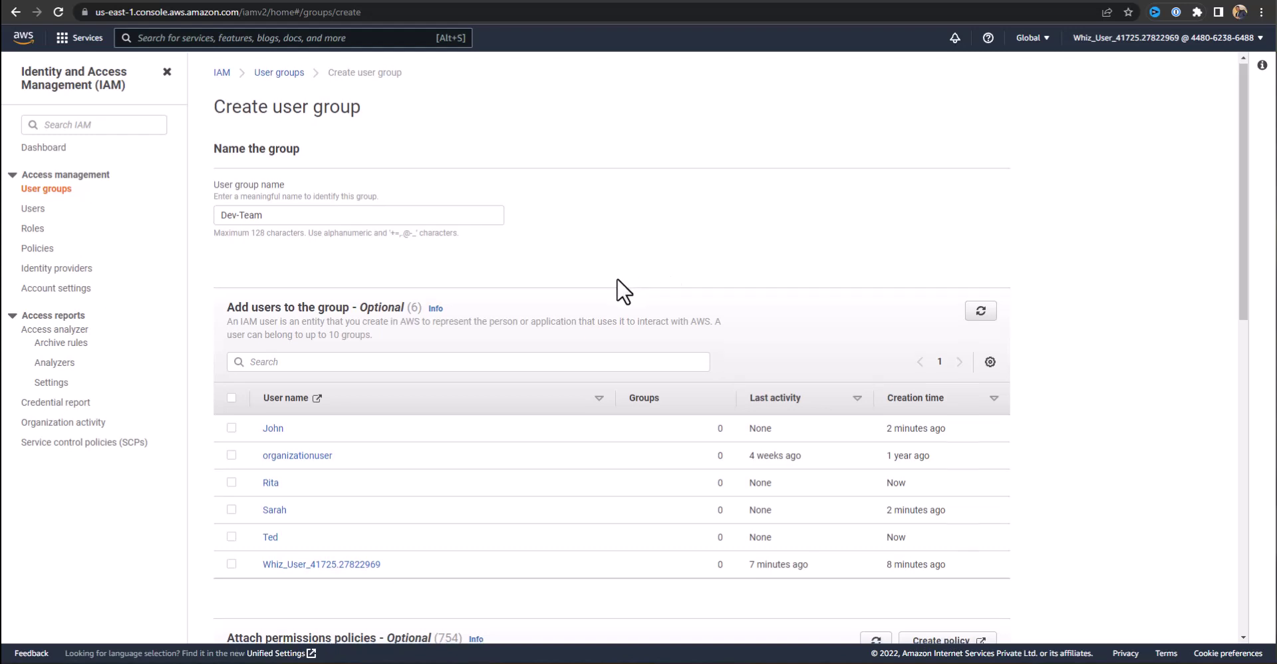
pyautogui.click(232, 363)
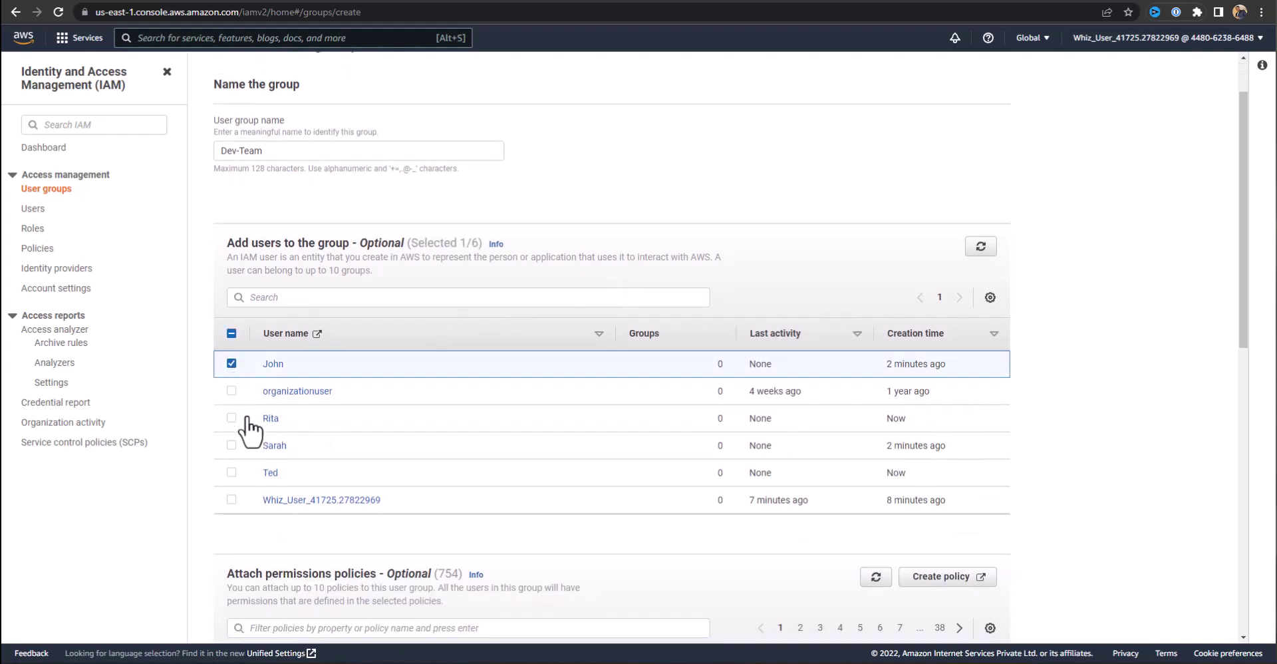
pyautogui.click(232, 445)
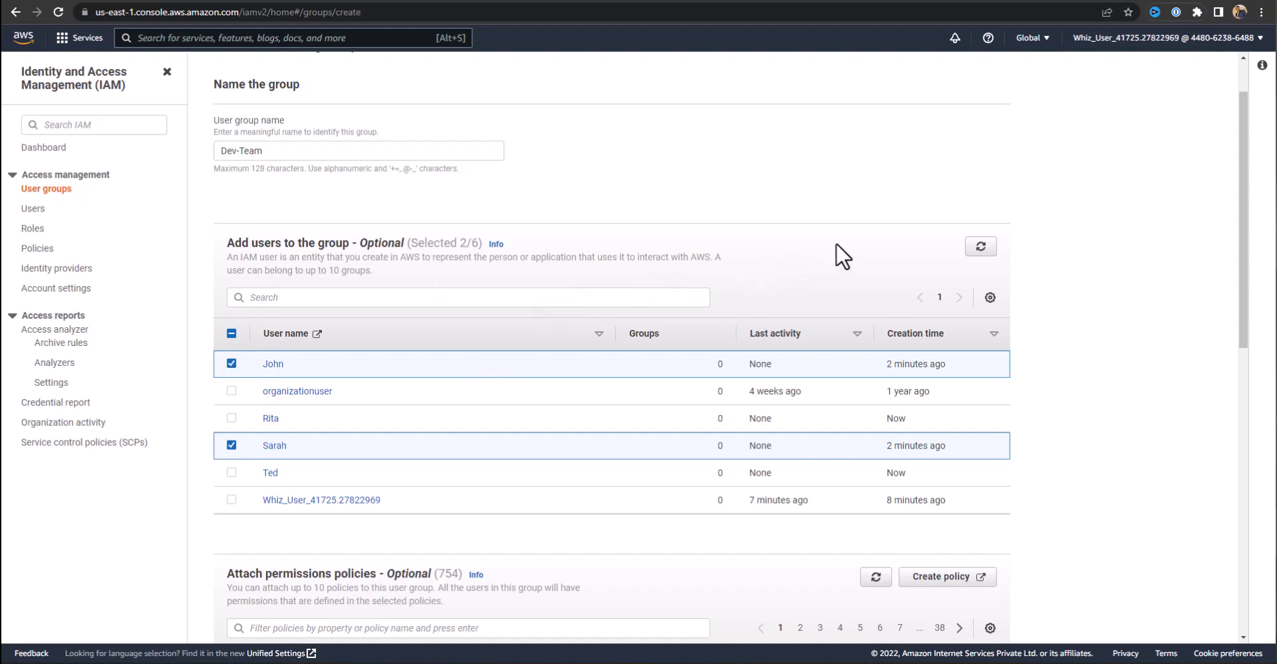
pyautogui.scroll(-6, 836, 245)
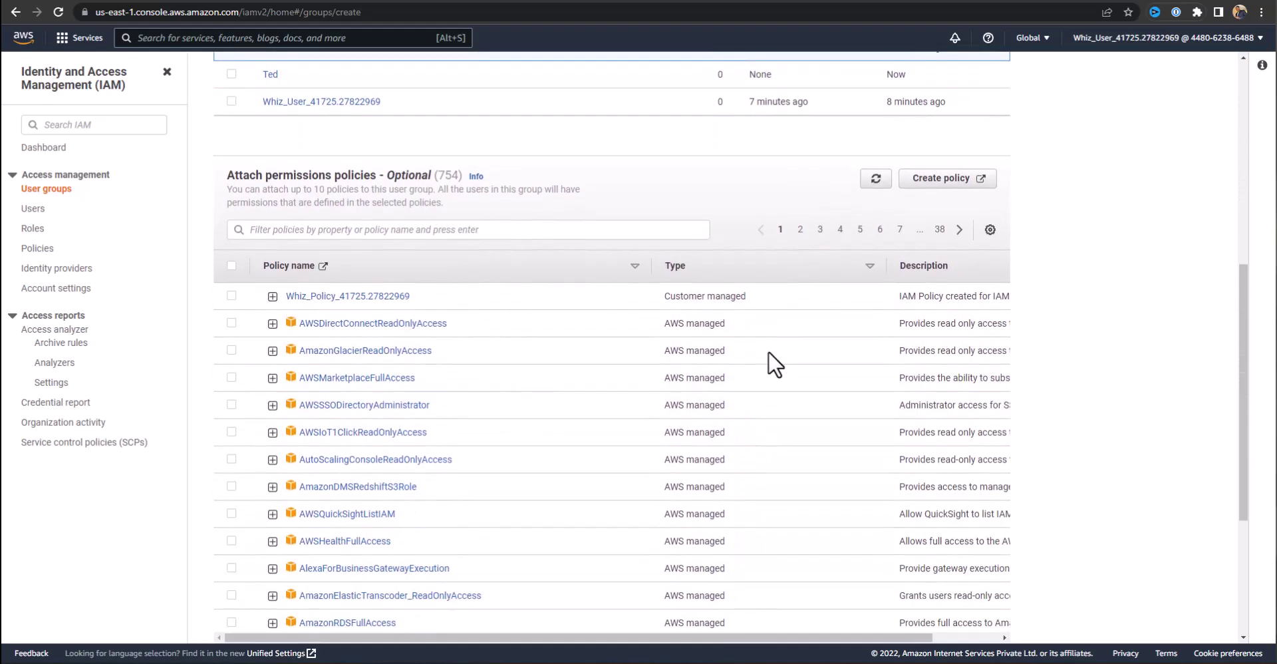
# Filter the policies for 'amazonec2readonlyaccess' and attach AmazonEC2ReadOnlyAccess to the group.
pyautogui.scroll(-1, 331, 299)
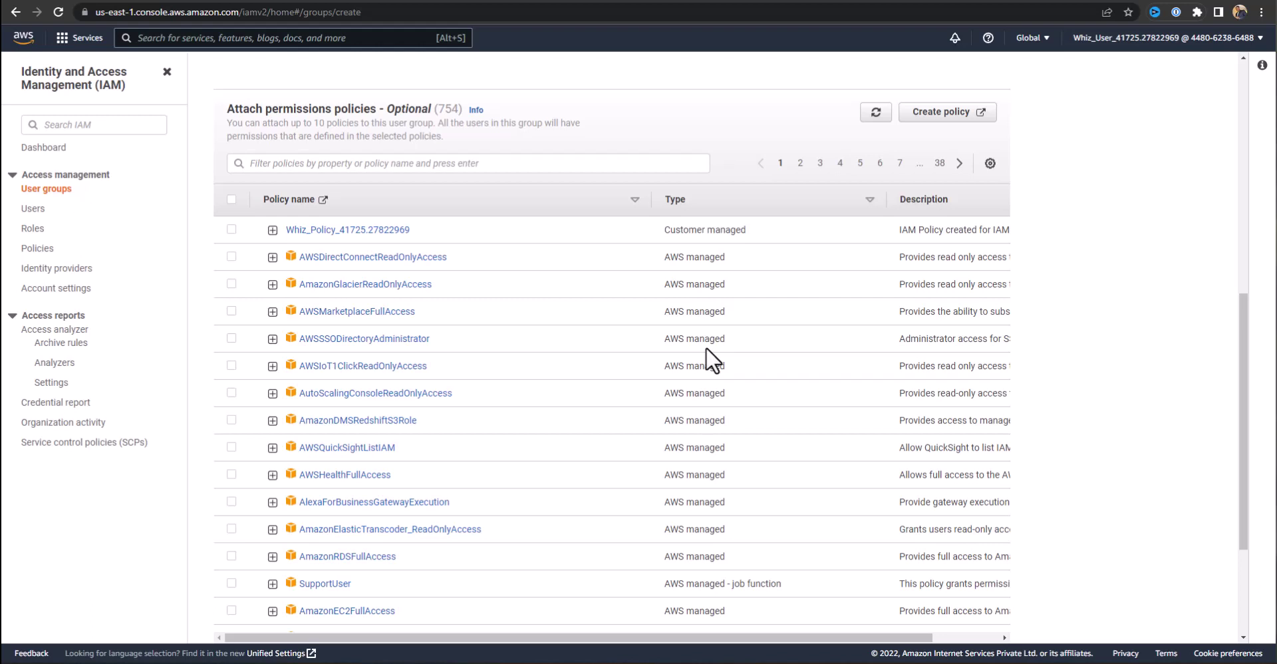
pyautogui.click(321, 158)
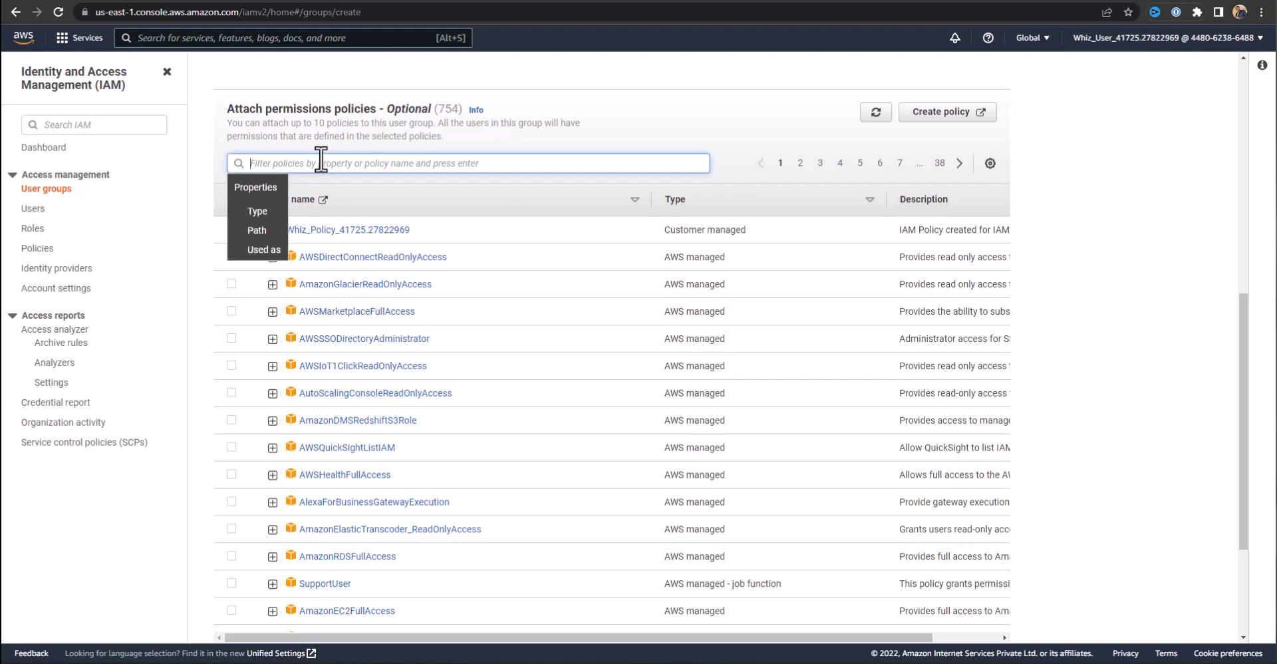
pyautogui.write('amazon')
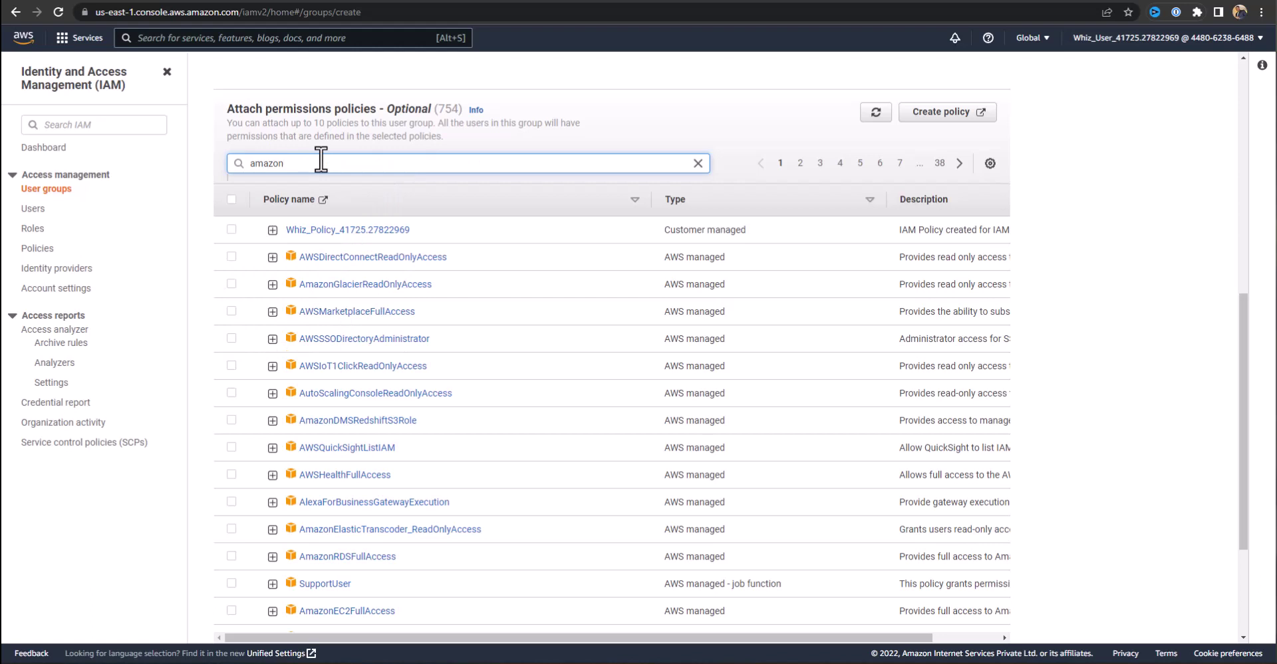
pyautogui.write('ec2readonlyaccess')
pyautogui.press('Return')
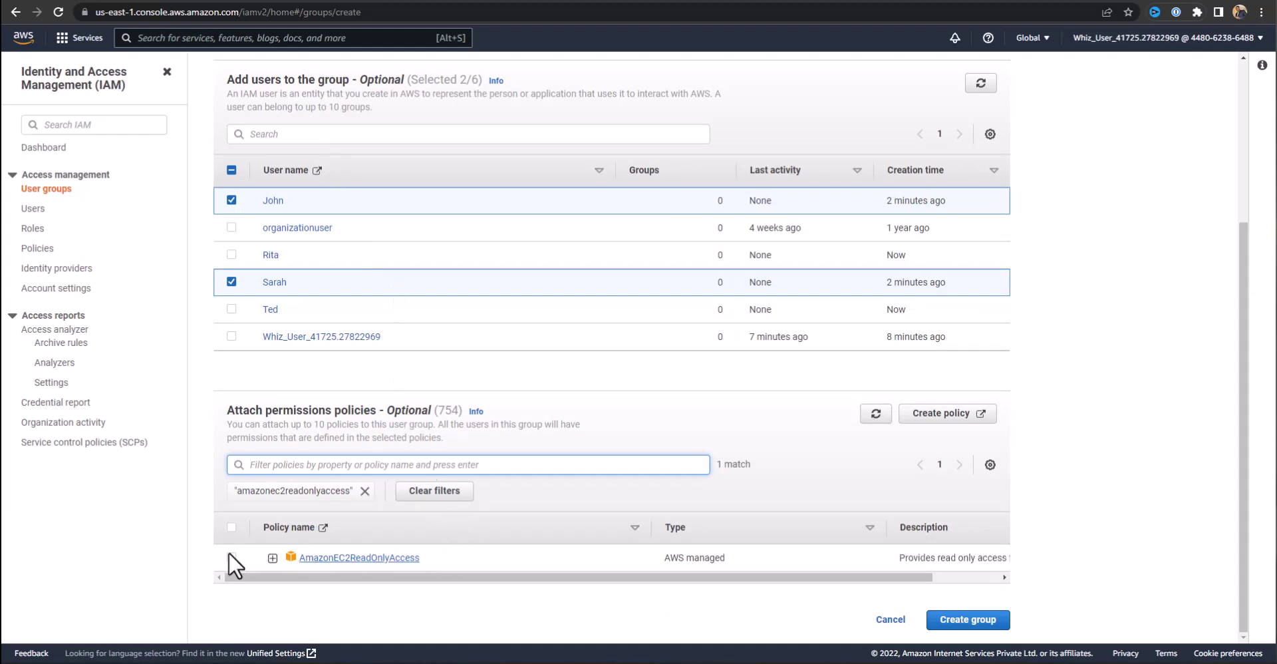
pyautogui.click(272, 557)
pyautogui.scroll(-3, 421, 541)
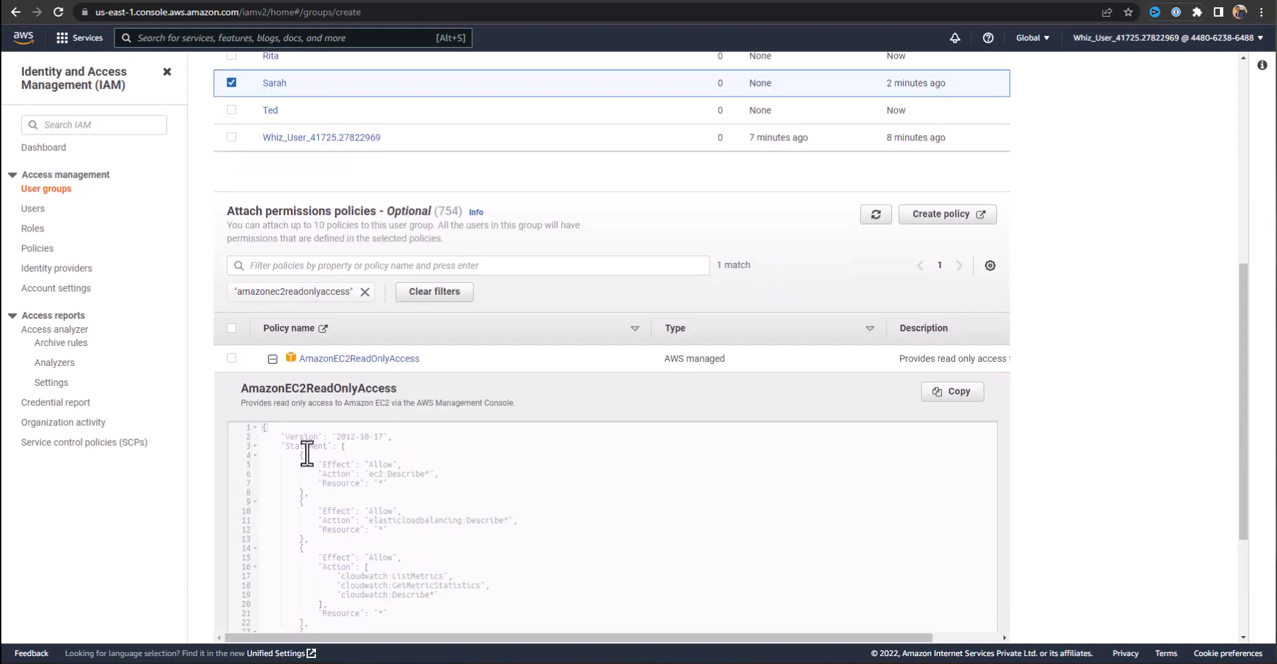
pyautogui.click(272, 358)
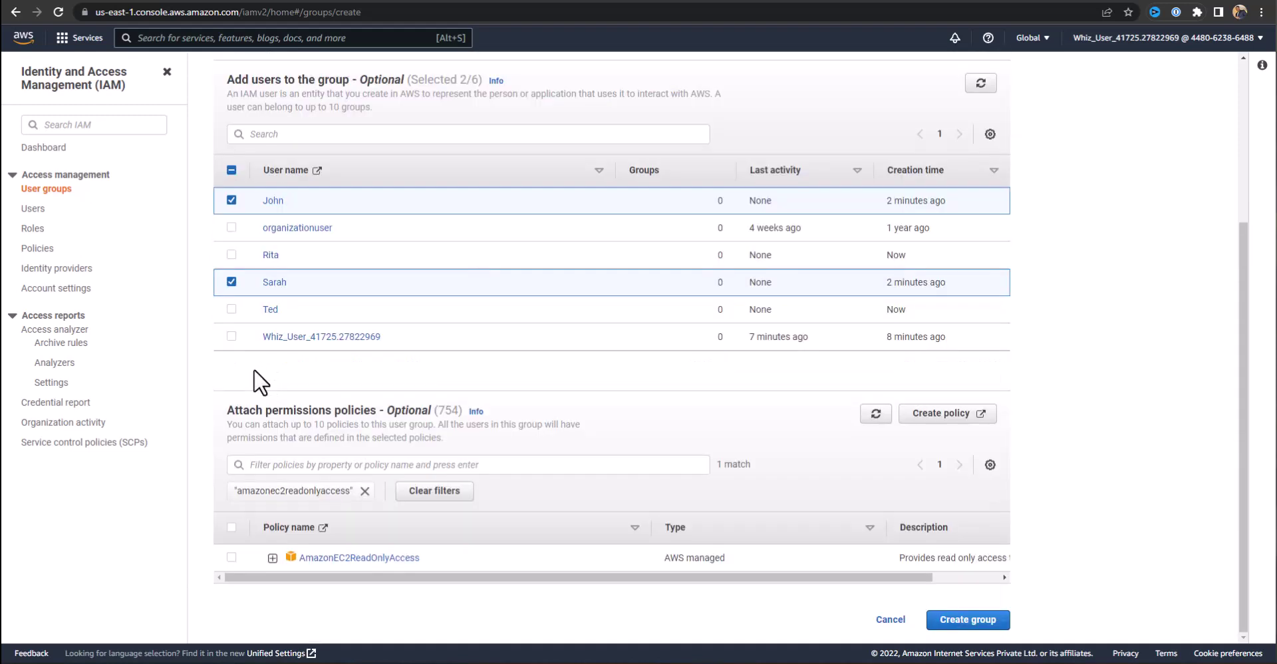
pyautogui.click(231, 556)
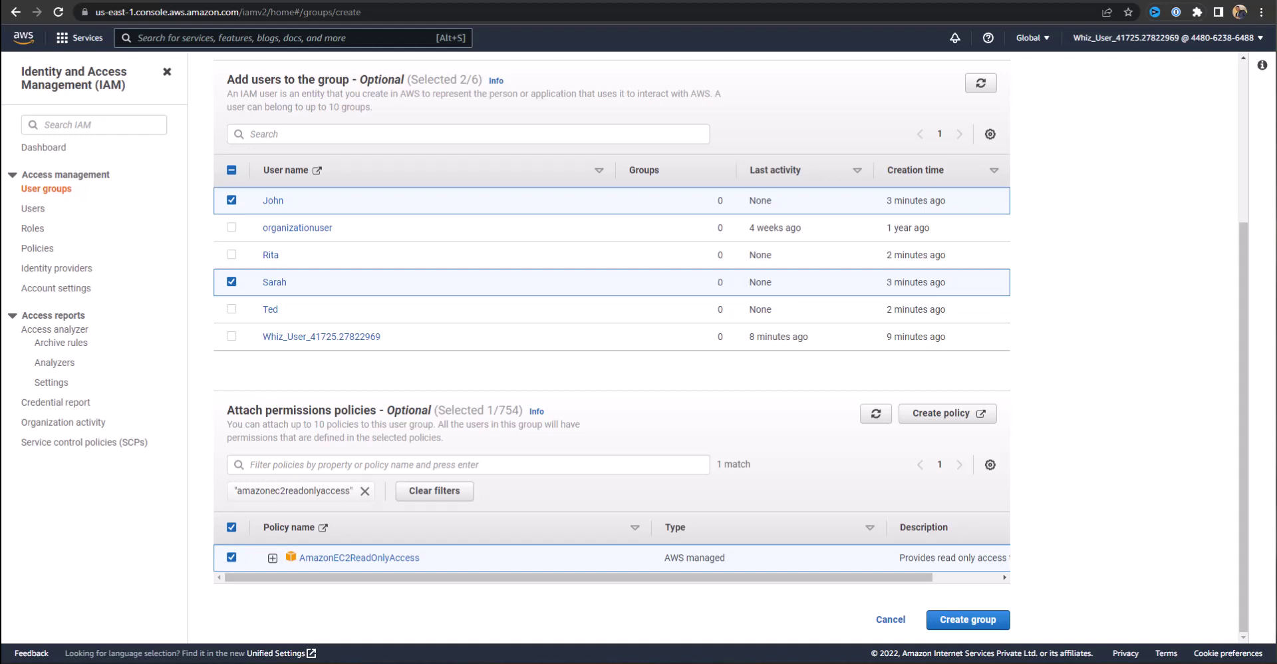
# Clear the EC2 filter, search for AmazonS3ReadOnlyAccess, and attach that policy as well.
pyautogui.click(284, 465)
pyautogui.write('AmazonS3ReadOnlyAccess')
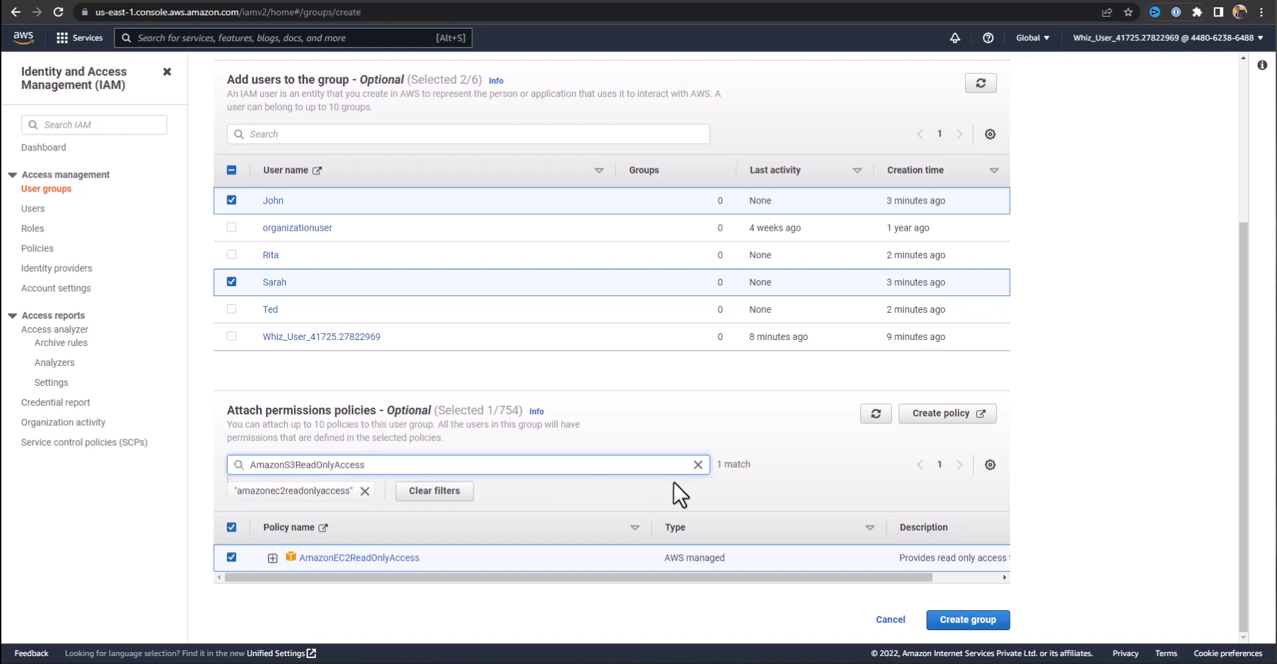
pyautogui.press('Return')
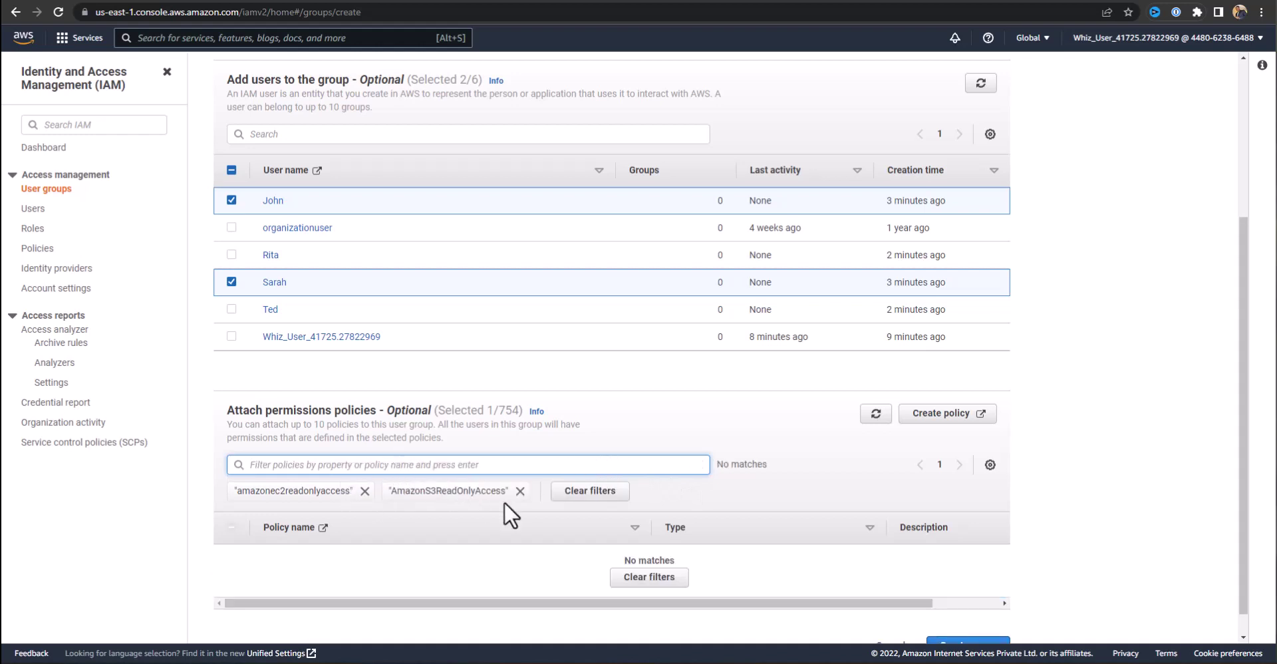
pyautogui.click(519, 495)
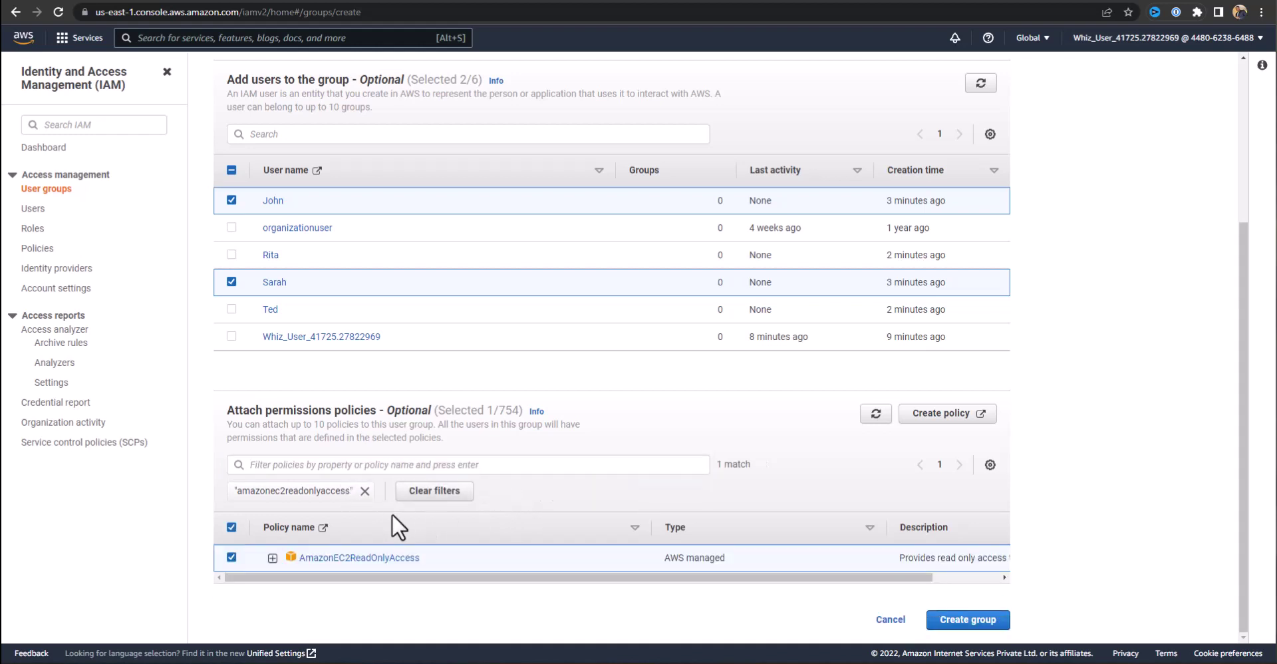
pyautogui.click(402, 459)
pyautogui.write('amazon')
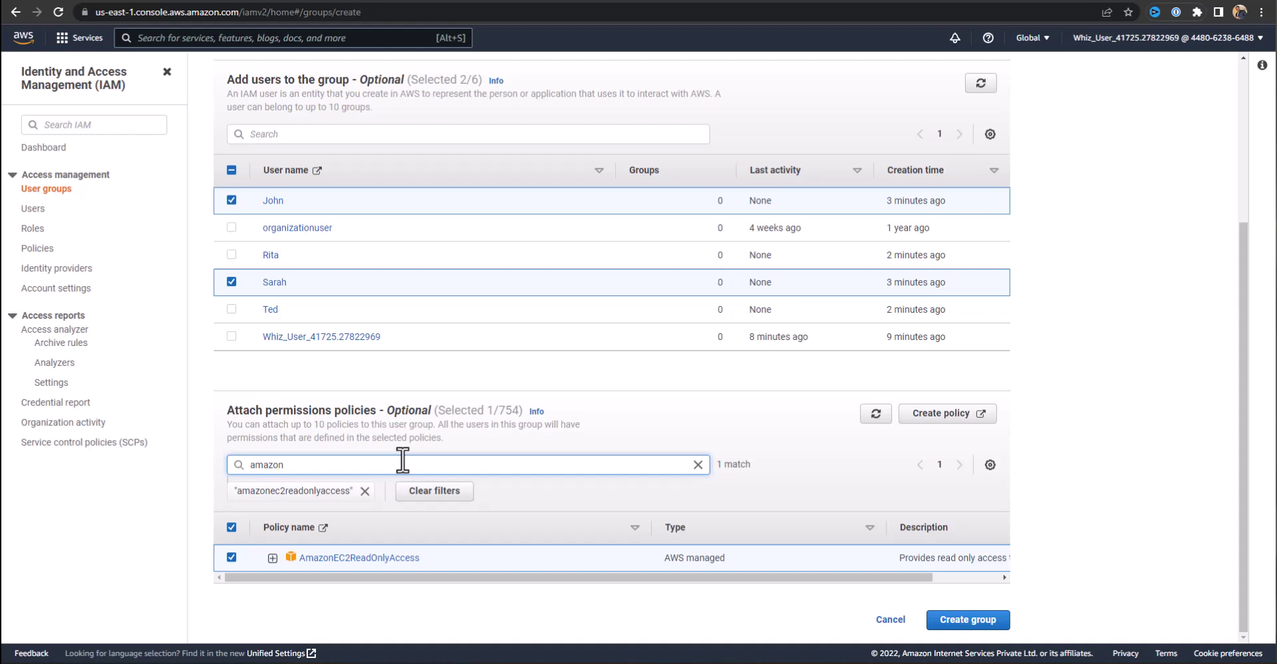
pyautogui.write('S3ReadonlyAccess')
pyautogui.click(365, 492)
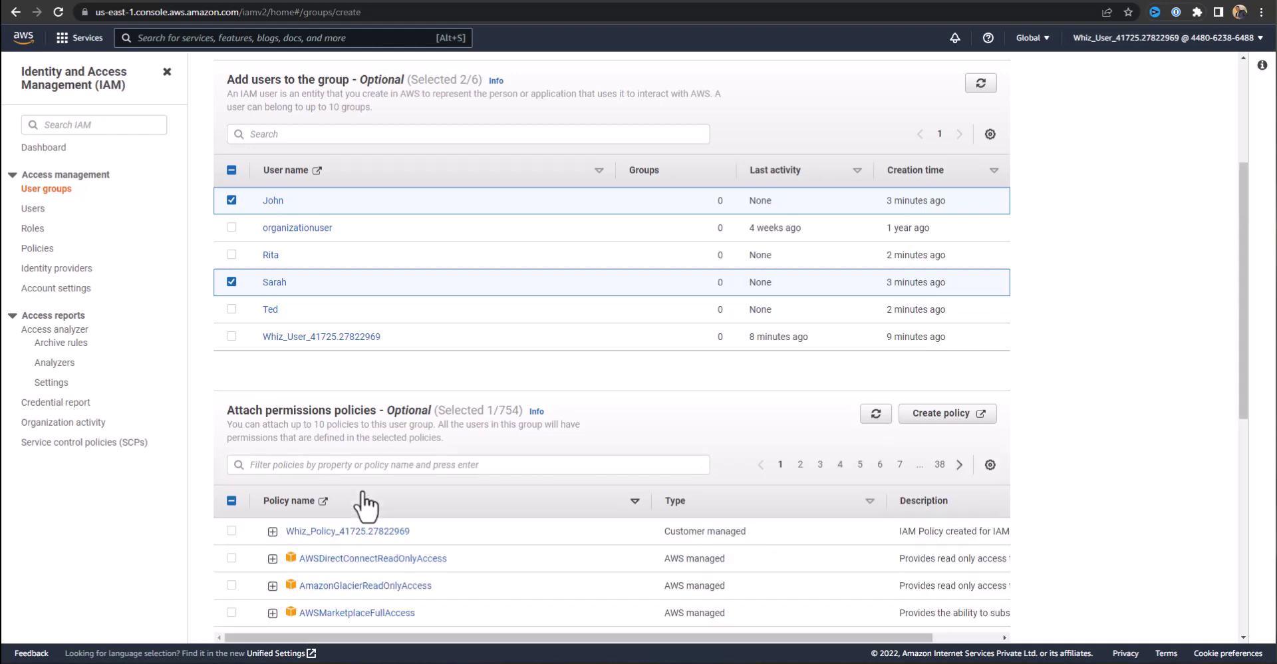
pyautogui.click(365, 465)
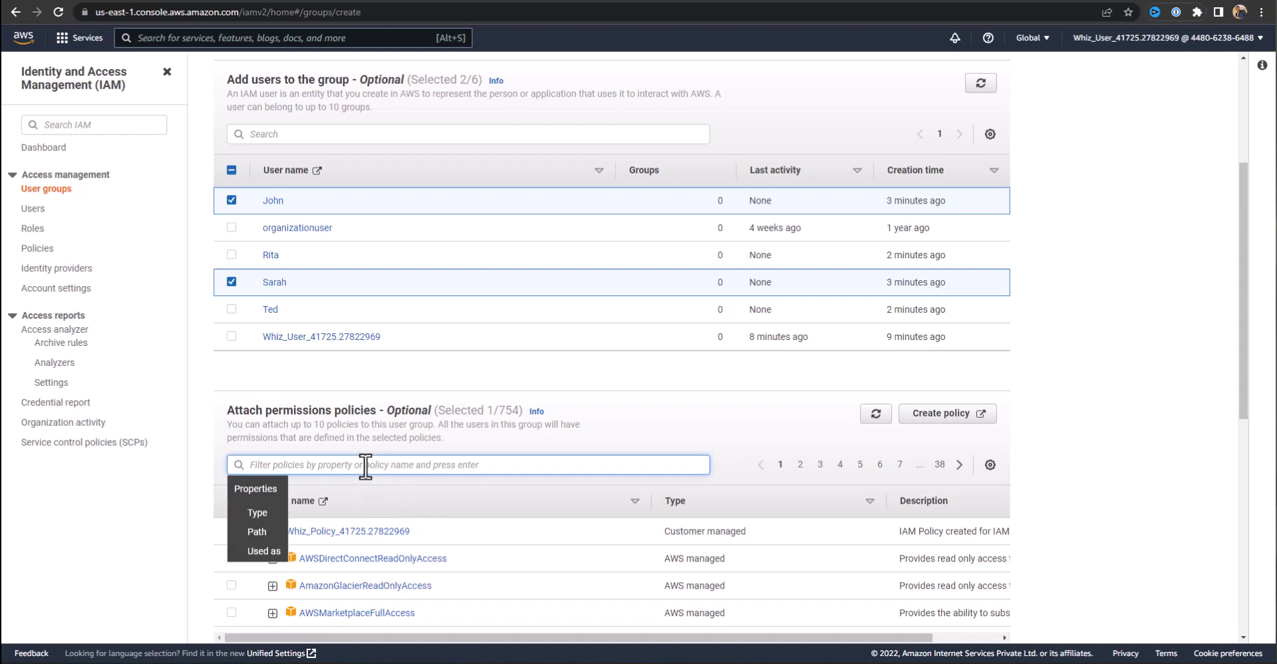
pyautogui.write('AmazonS3ReadOnlyAccess')
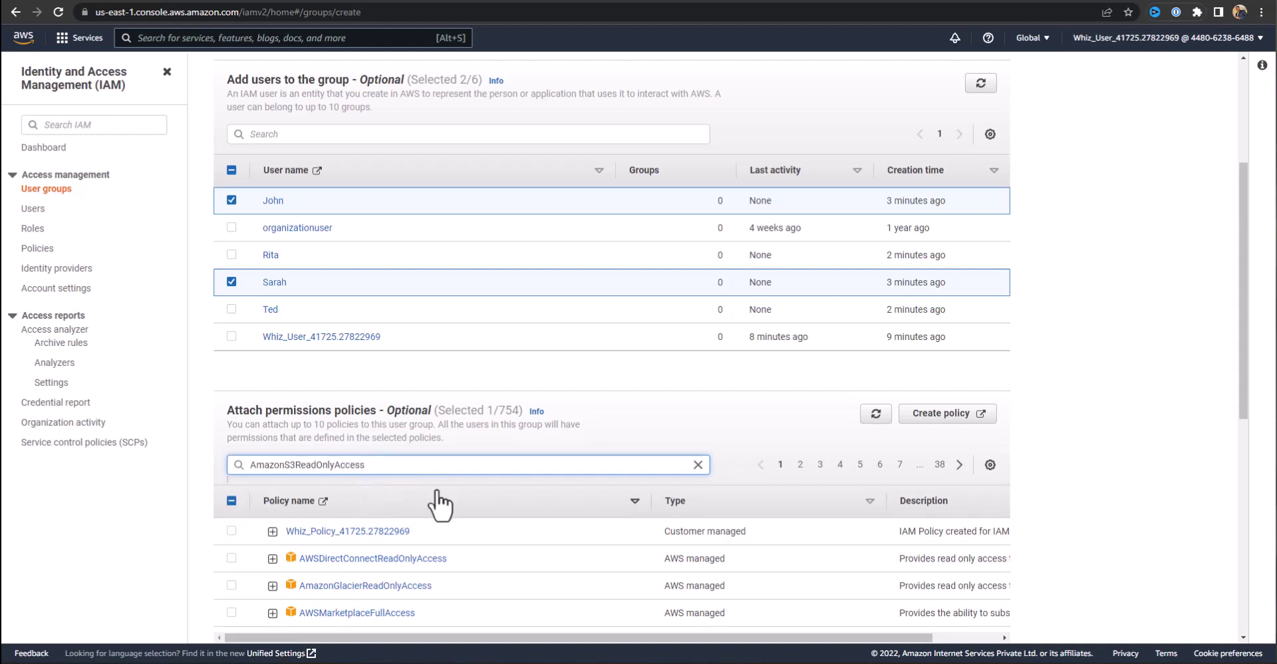
pyautogui.press('Return')
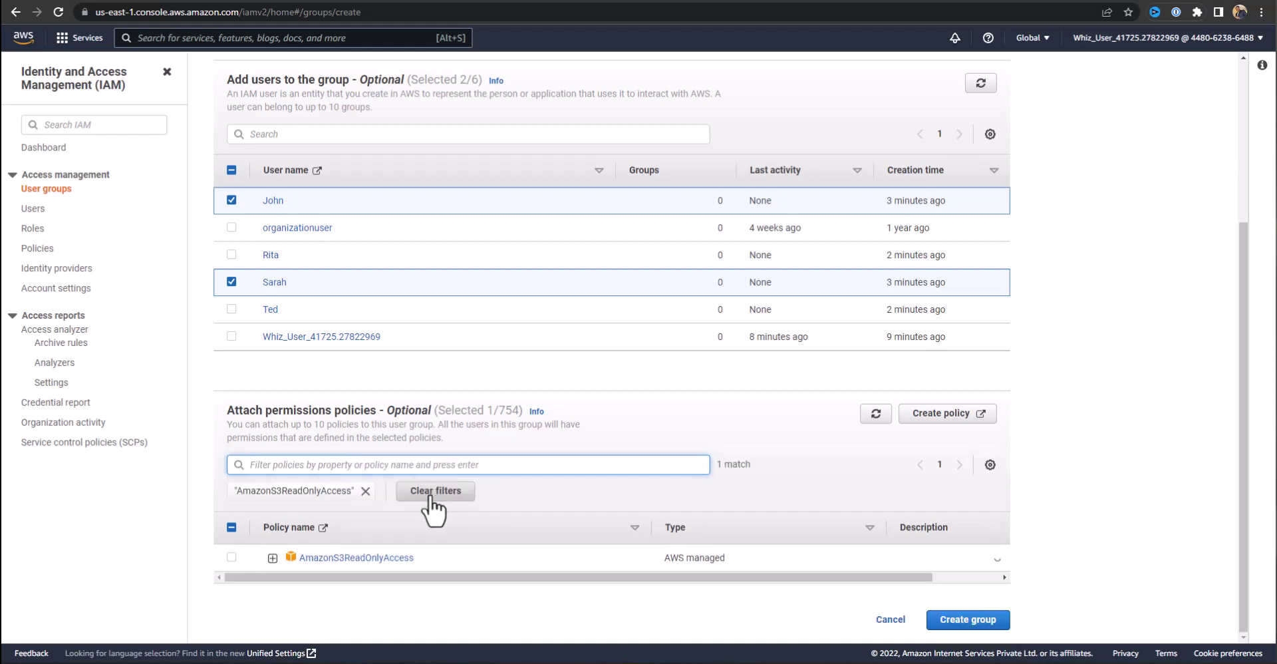
pyautogui.click(231, 557)
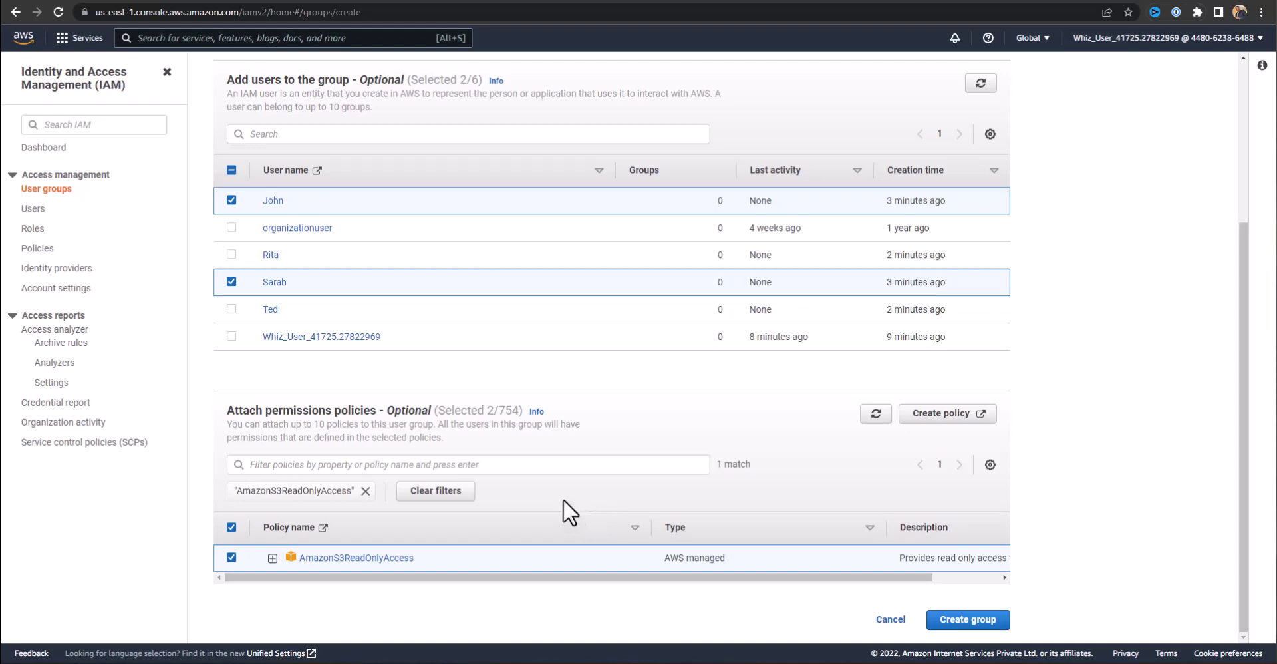
# Create the Dev-Team group with its two members and the EC2 and S3 read-only policies.
pyautogui.scroll(2, 791, 475)
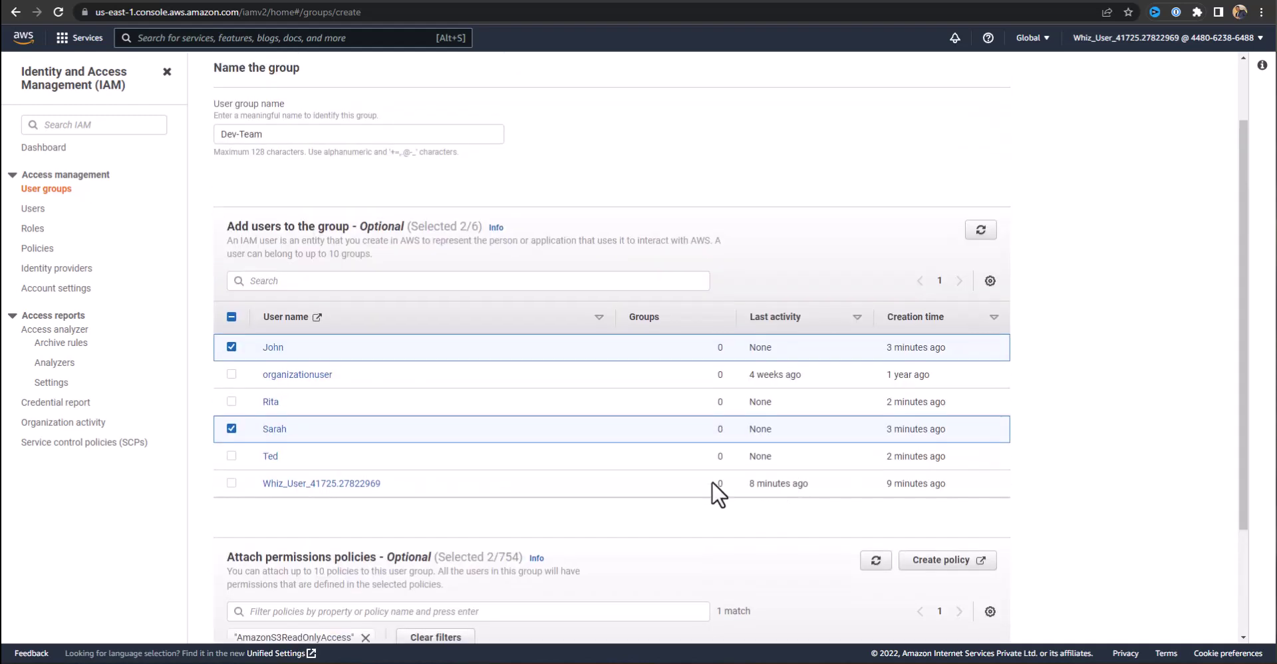
pyautogui.scroll(1, 712, 481)
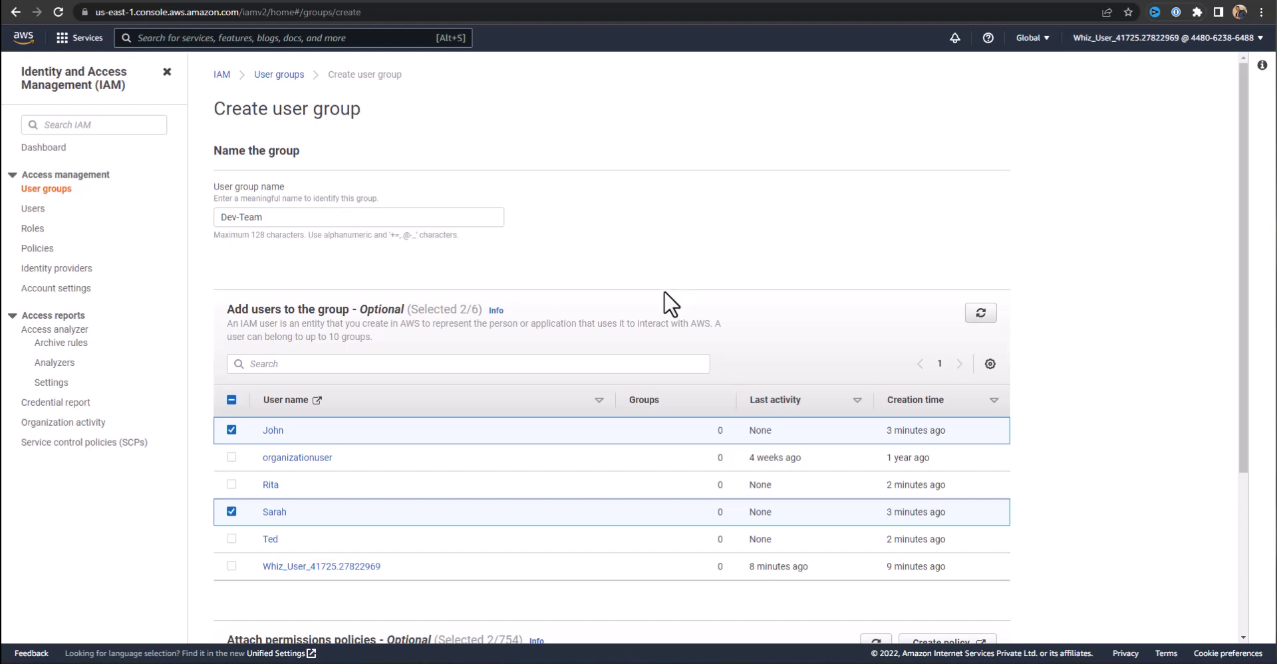
pyautogui.scroll(-3, 666, 299)
pyautogui.click(955, 614)
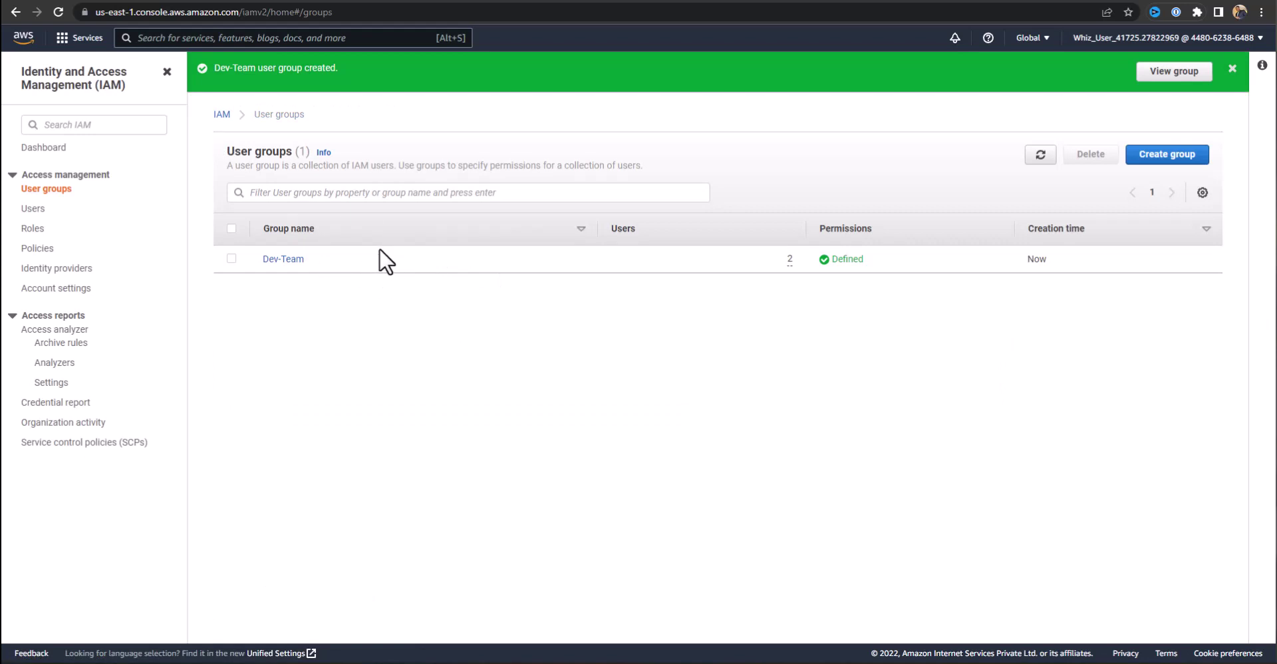
pyautogui.click(1151, 160)
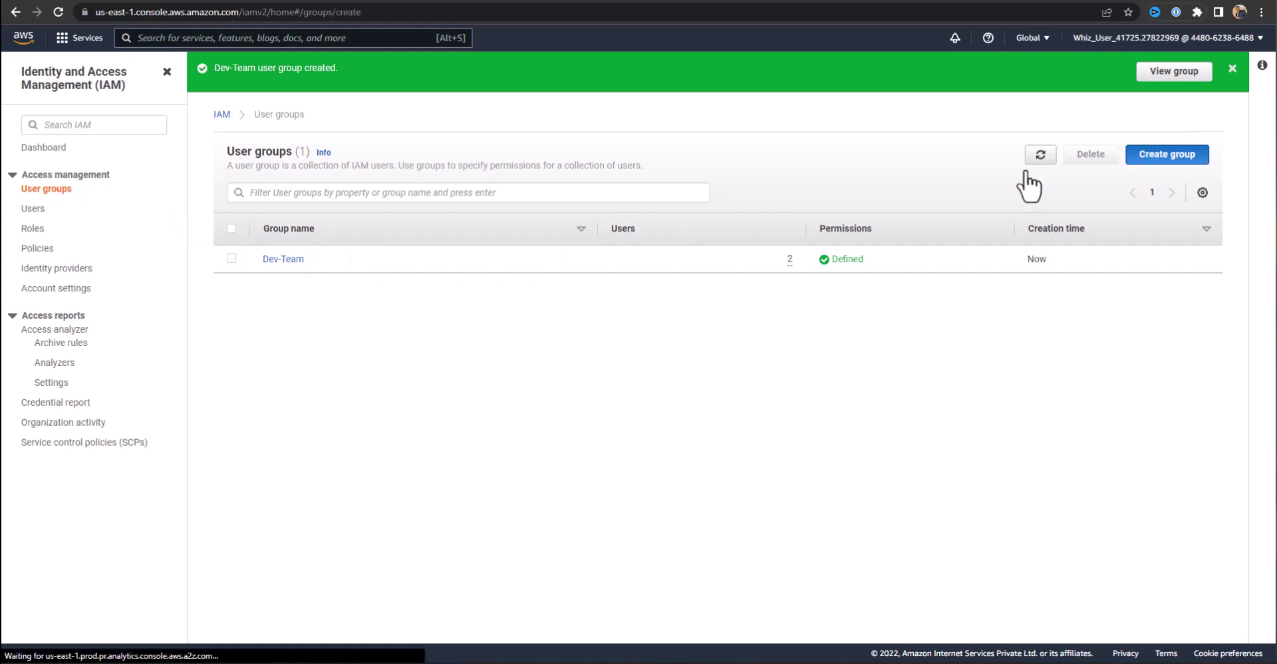
# Name the new group 'HR-Team' and select its two HR members.
pyautogui.click(396, 223)
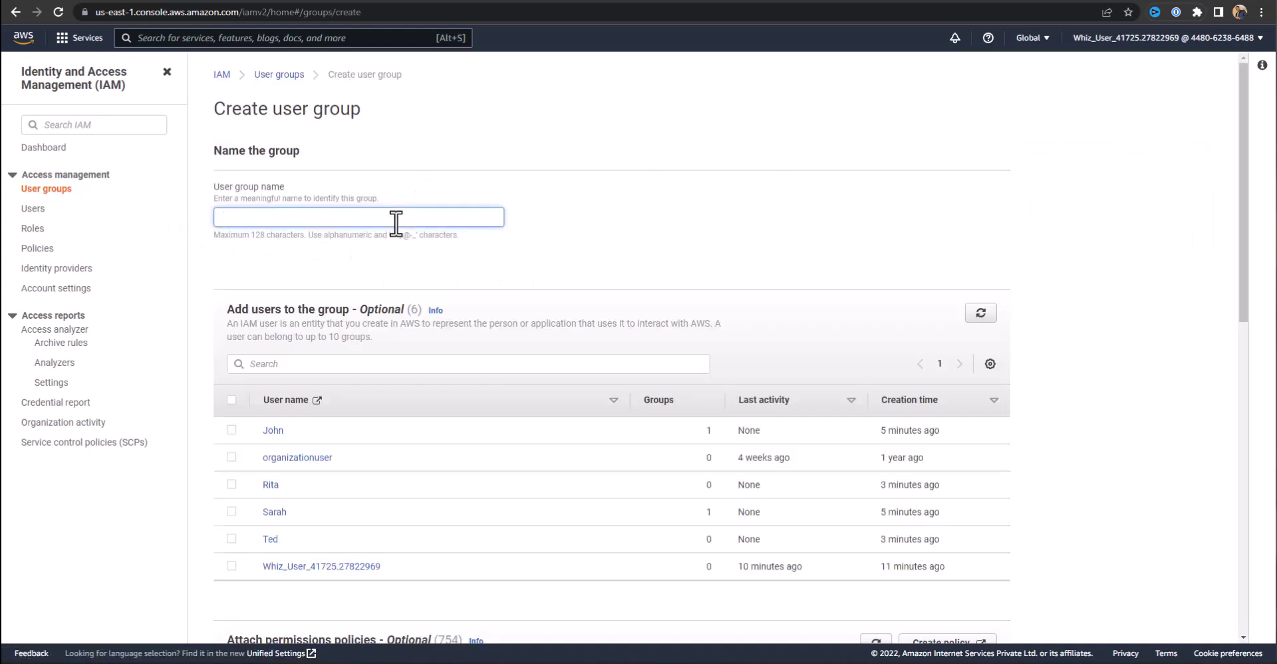
pyautogui.write('HR-Team')
pyautogui.click(230, 538)
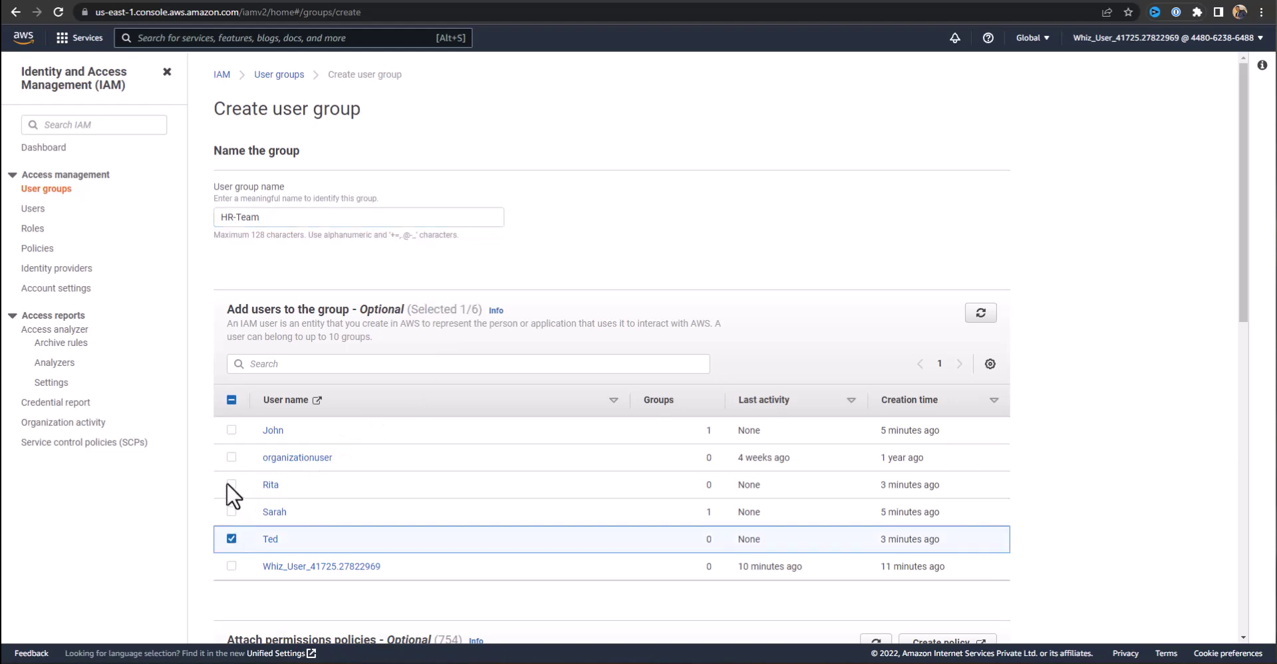
pyautogui.click(229, 484)
pyautogui.scroll(-6, 751, 322)
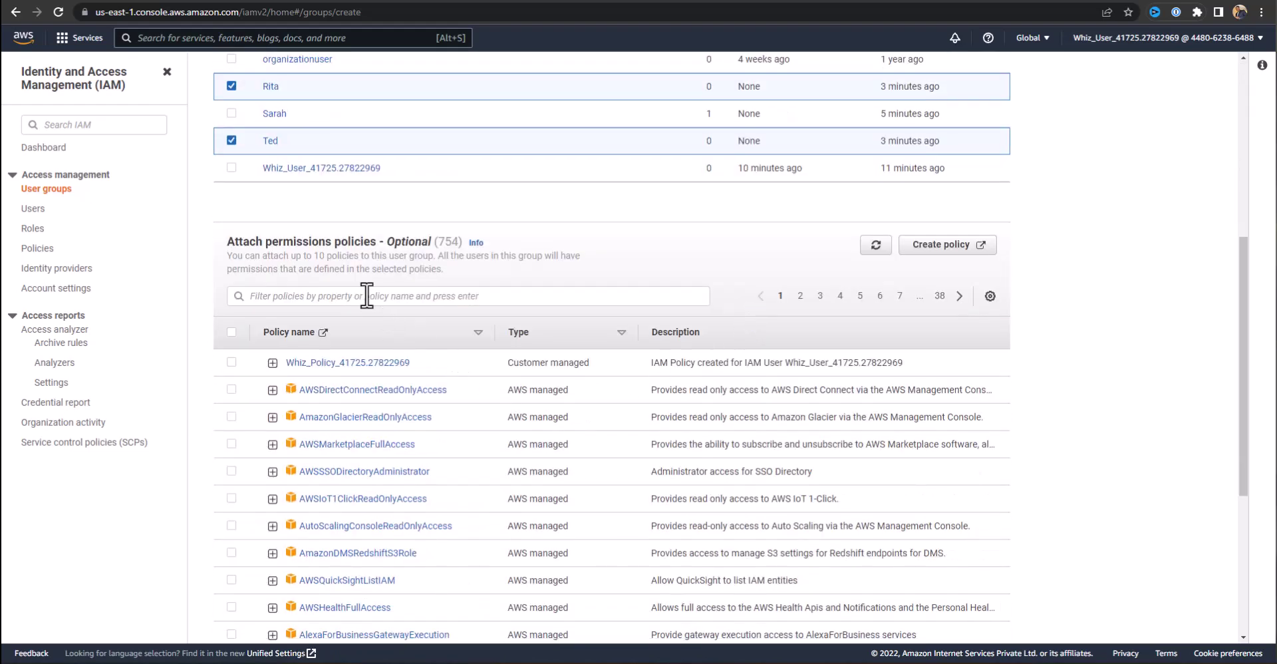
pyautogui.scroll(-2, 397, 381)
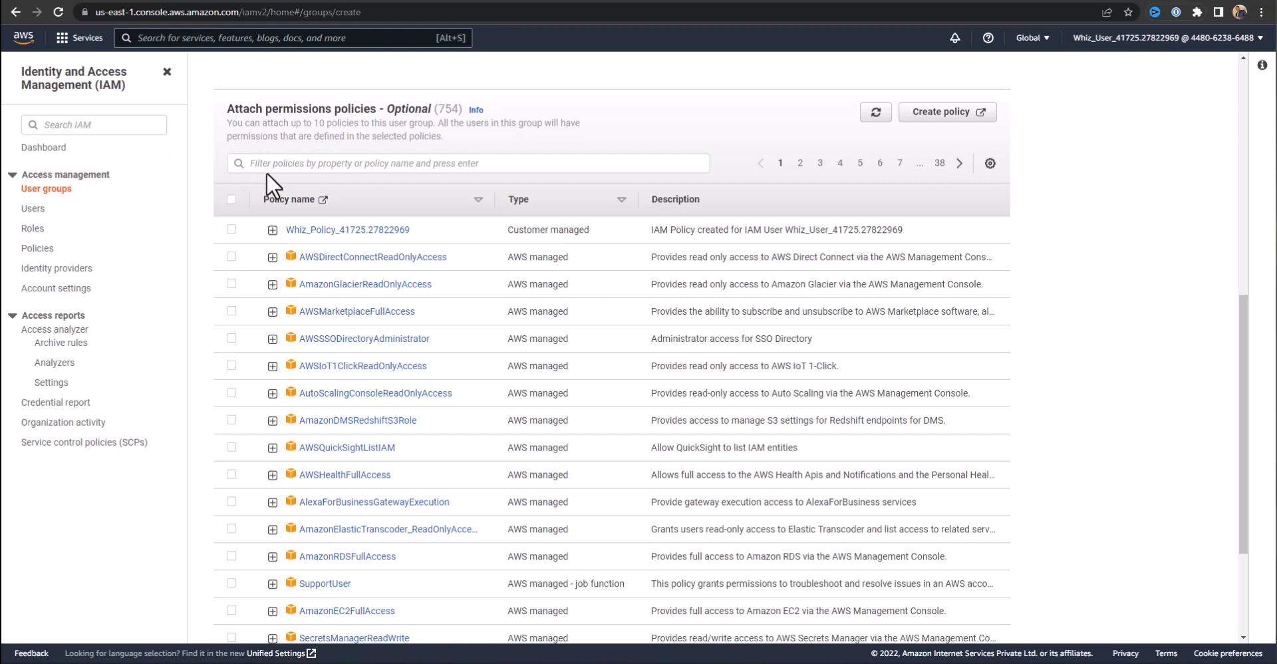
# Filter policies by 'billing', attach the Billing policy, and create the HR-Team group.
pyautogui.click(322, 160)
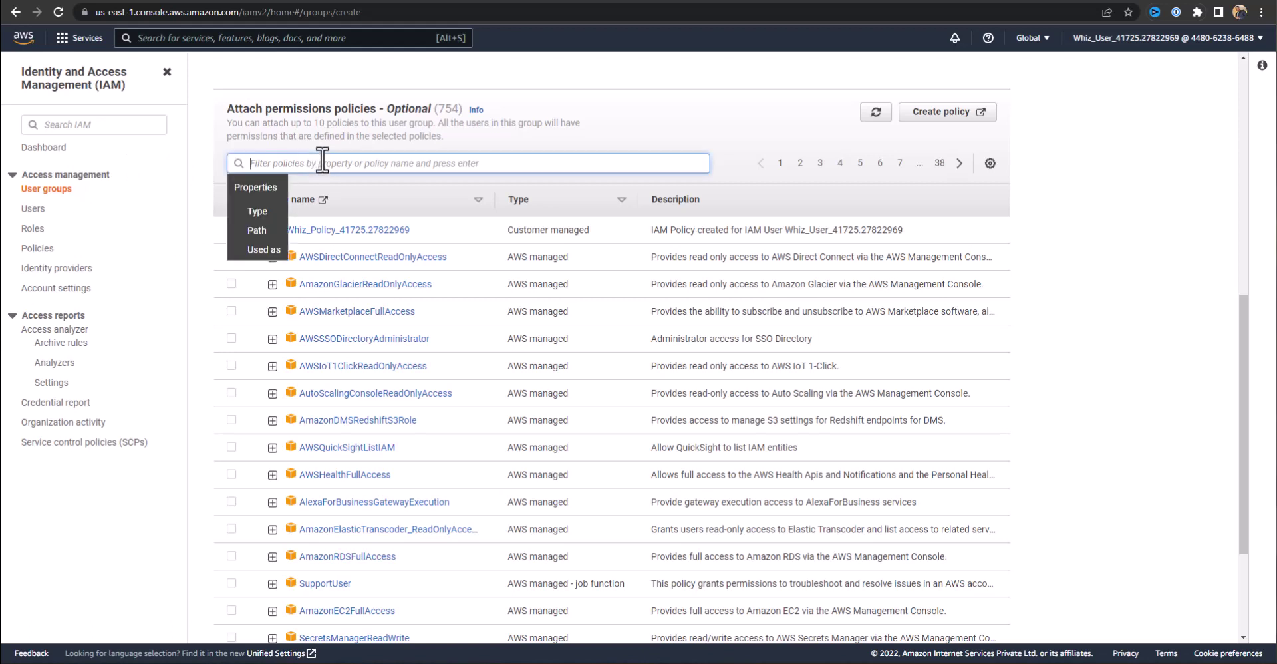
pyautogui.write('billing')
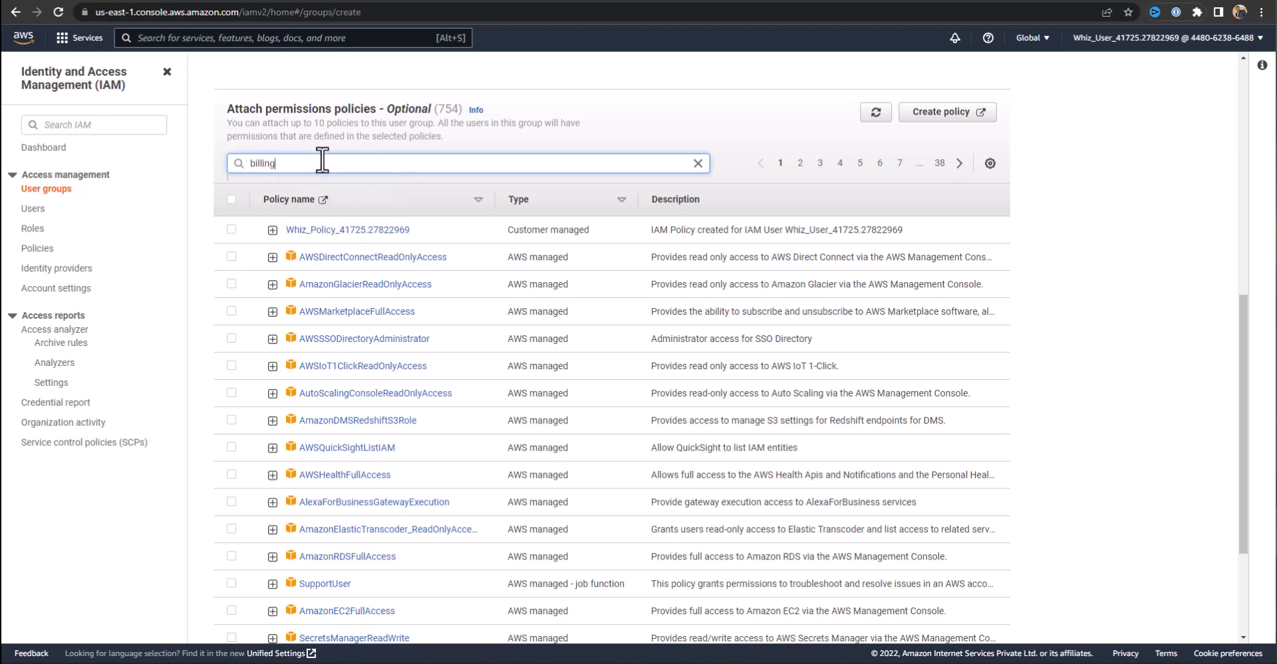
pyautogui.press('Return')
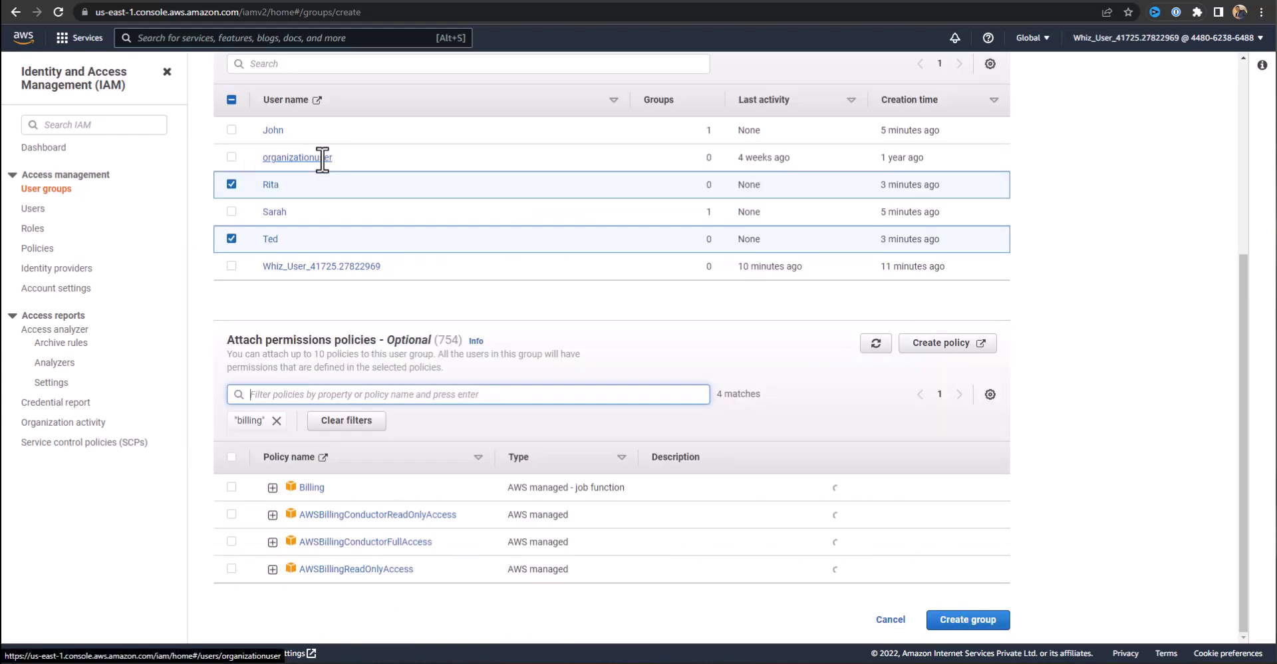
pyautogui.click(231, 487)
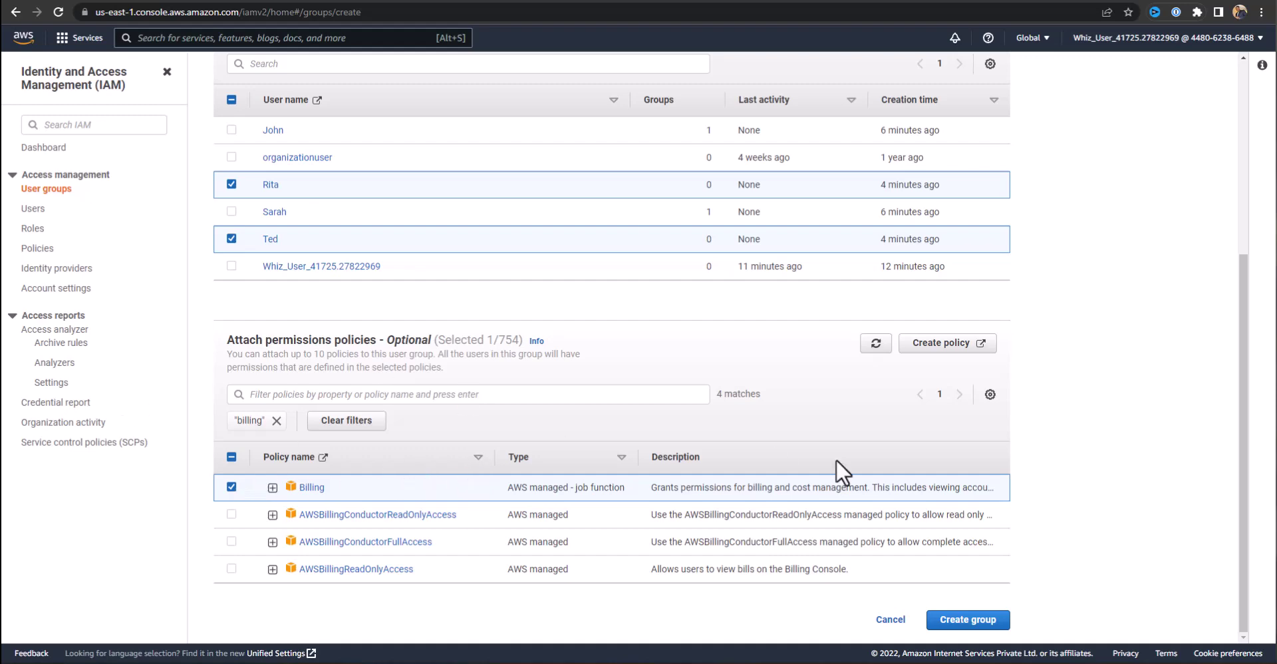
pyautogui.click(933, 610)
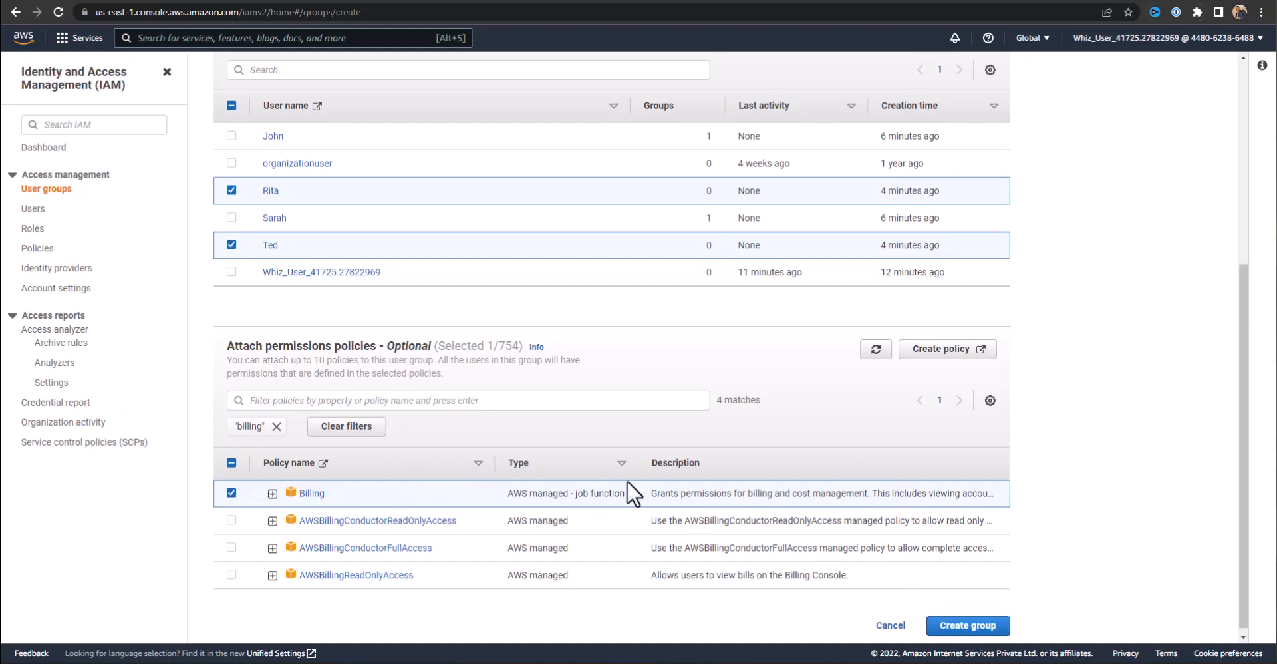